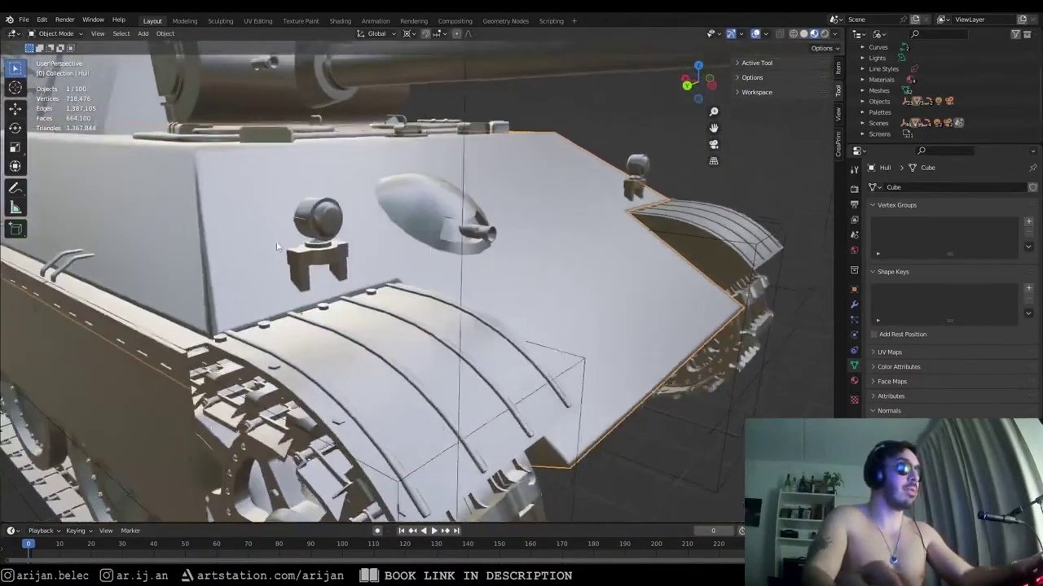
# Step: Inspect the tank hull's front plate, sloped sides and overall mesh from several angles
pyautogui.press('Tab')
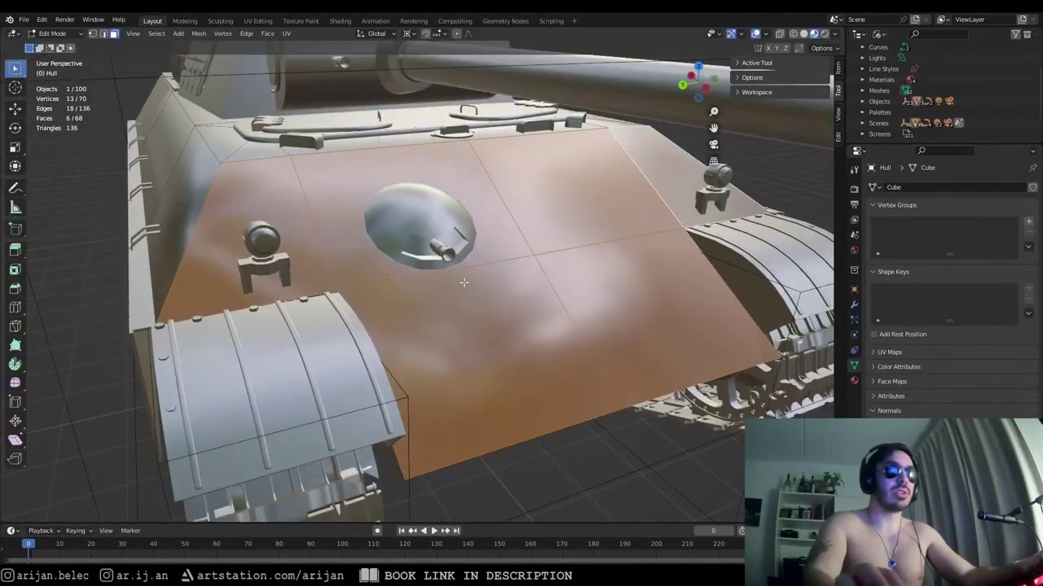
pyautogui.press('i')
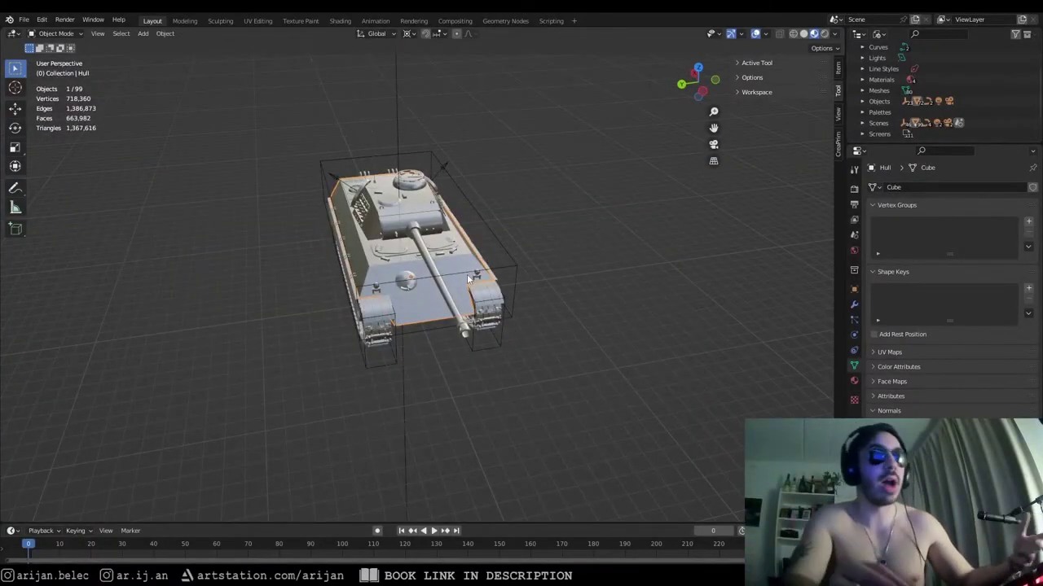
pyautogui.moveTo(467, 274); pyautogui.dragTo(491, 275, button='middle')
pyautogui.scroll(5, 446, 298)
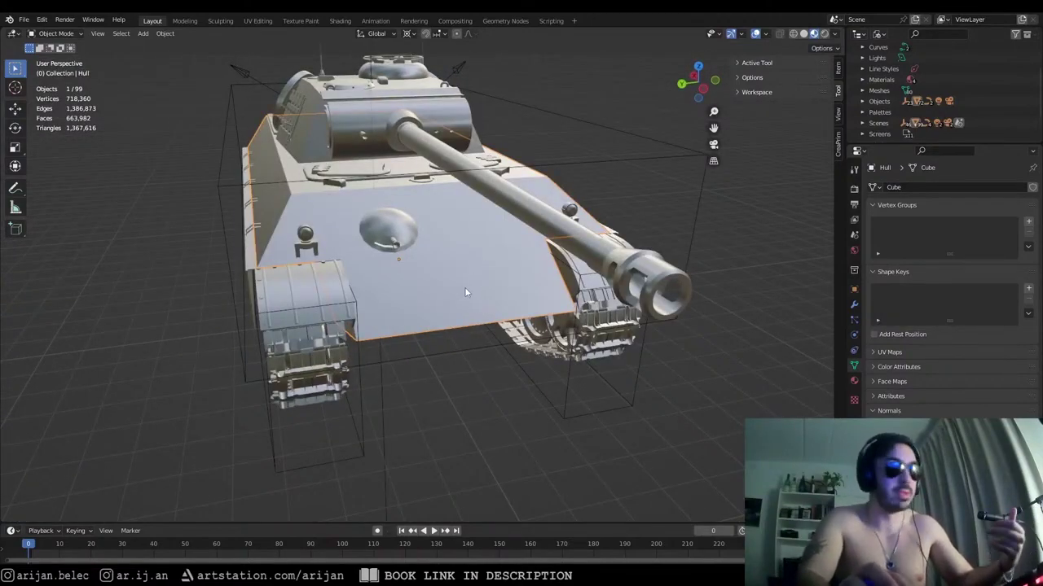
pyautogui.scroll(4, 465, 286)
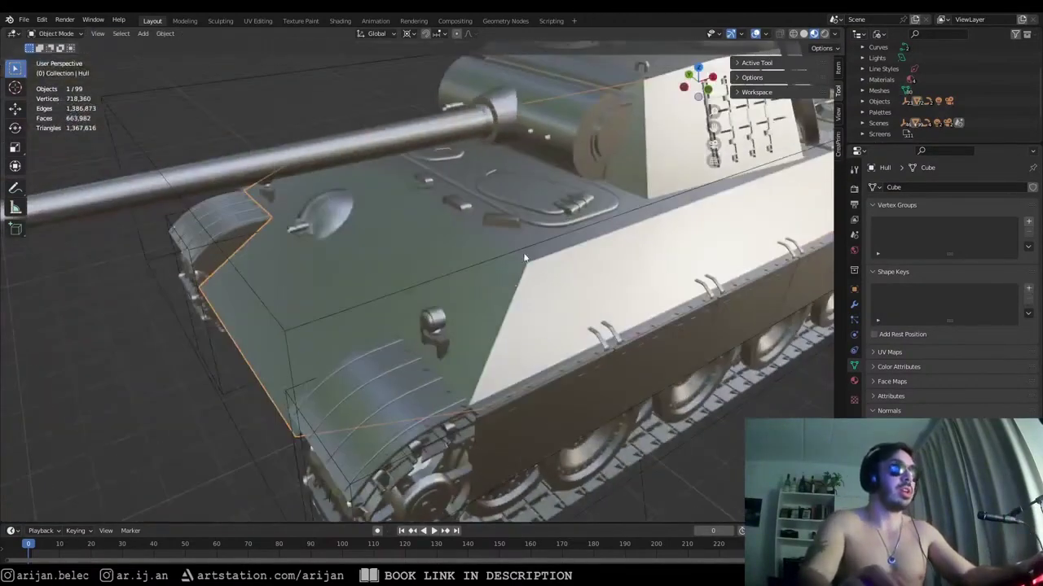
pyautogui.moveTo(488, 245); pyautogui.dragTo(505, 210, button='middle')
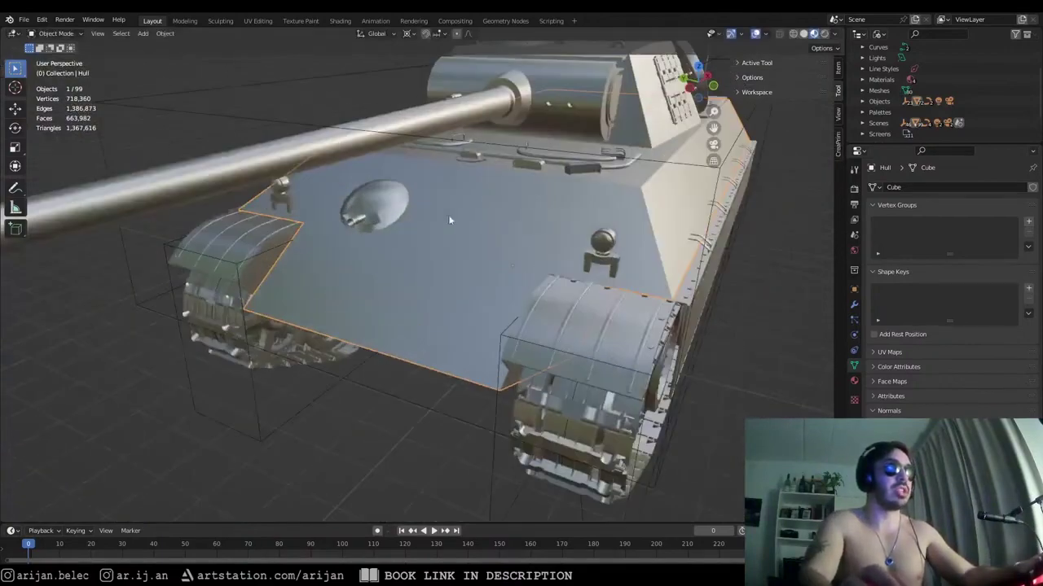
pyautogui.scroll(-5, 506, 207)
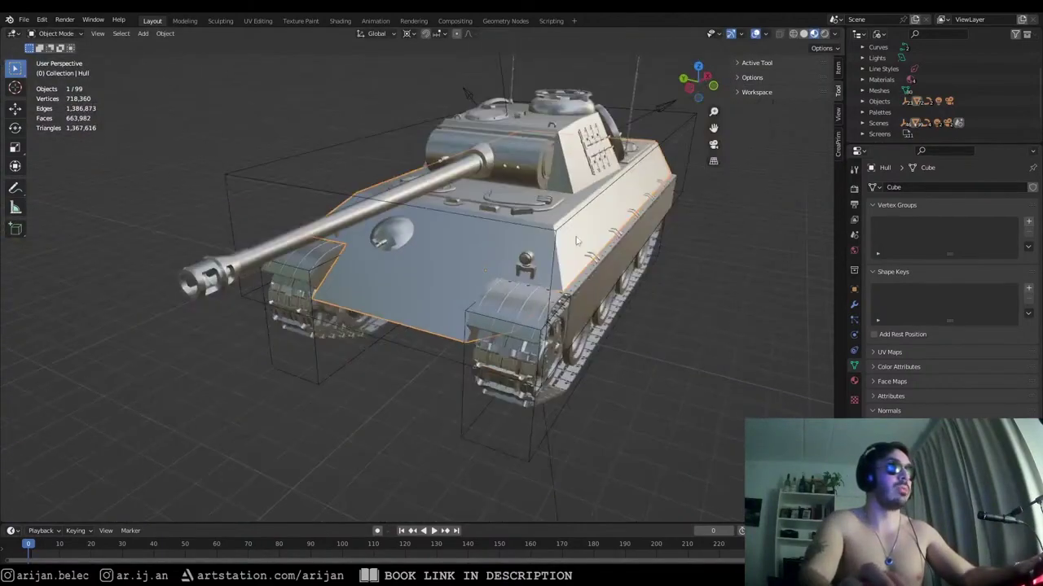
pyautogui.moveTo(577, 236); pyautogui.dragTo(619, 244, button='middle')
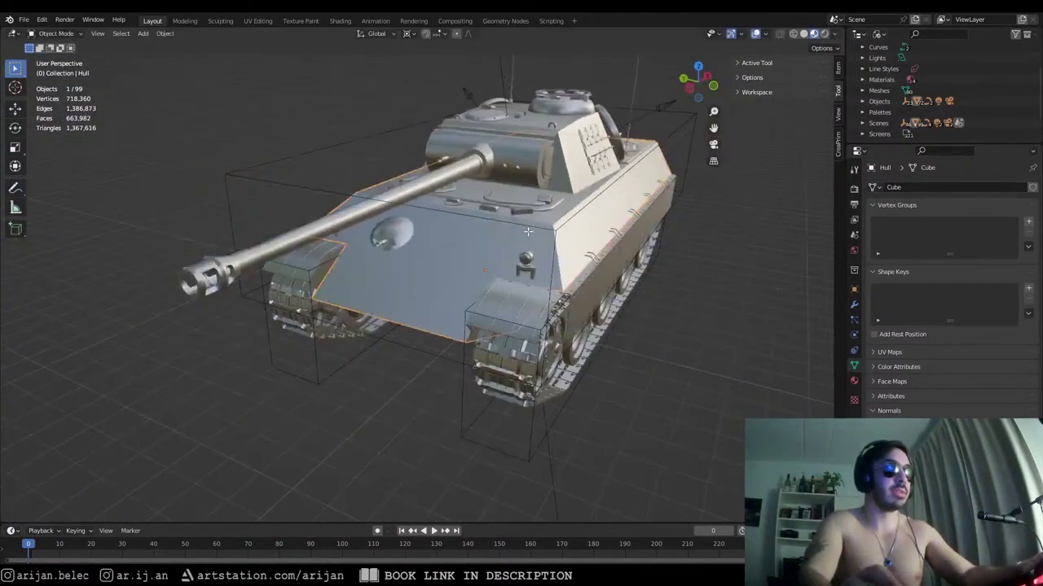
pyautogui.press('Tab')
pyautogui.press('a')
pyautogui.scroll(-3, 527, 232)
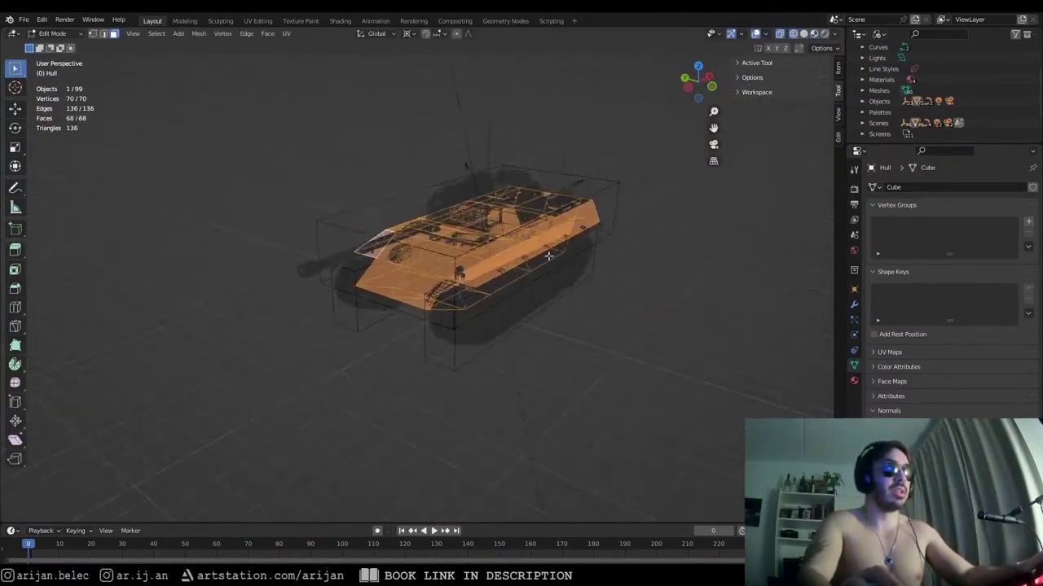
pyautogui.press('g')
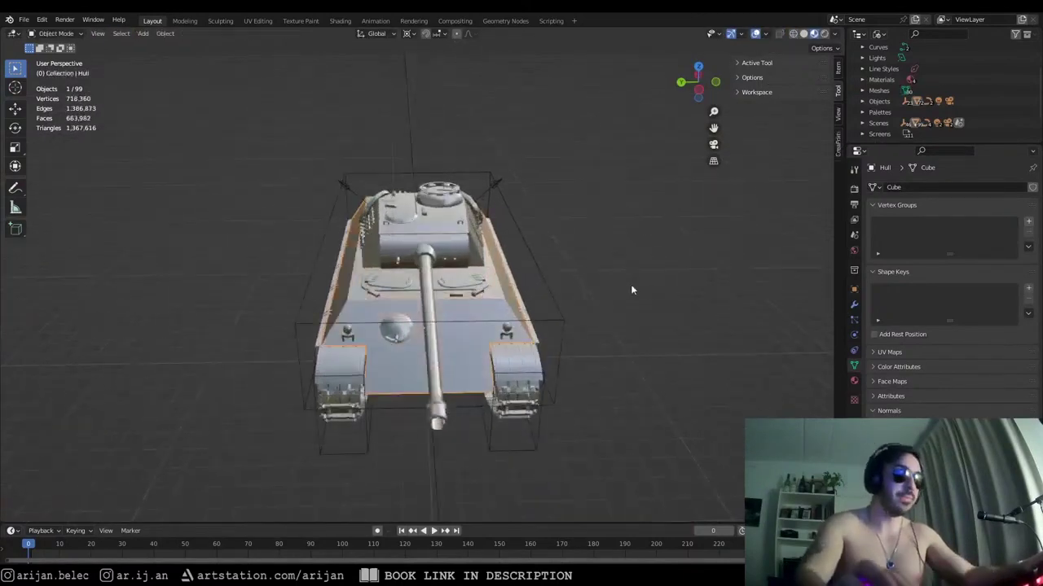
# Step: Apply Shade Smooth to the tank hull
pyautogui.moveTo(631, 284); pyautogui.dragTo(574, 252, button='middle')
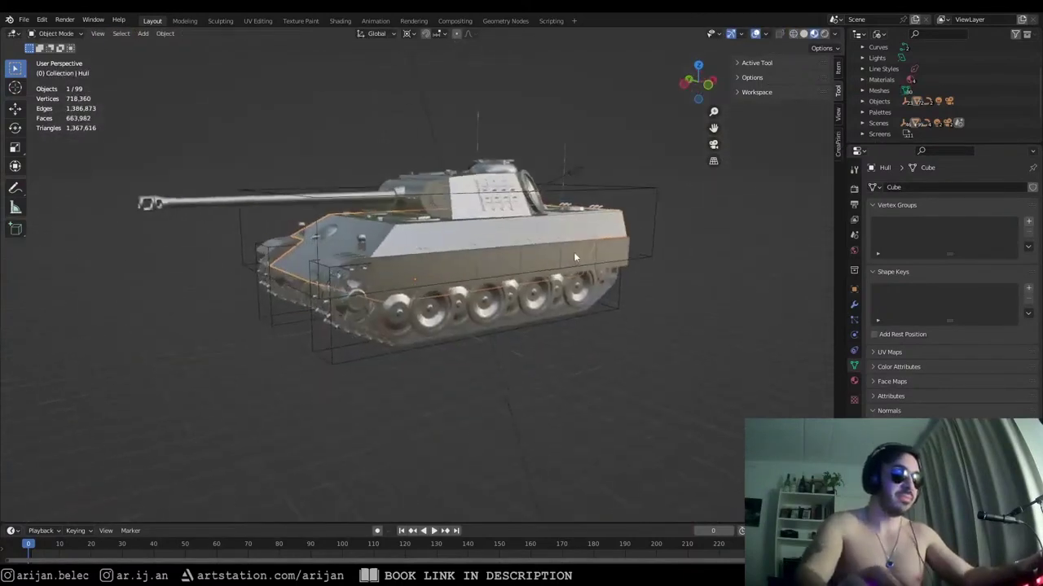
pyautogui.scroll(4, 574, 251)
pyautogui.click(143, 33)
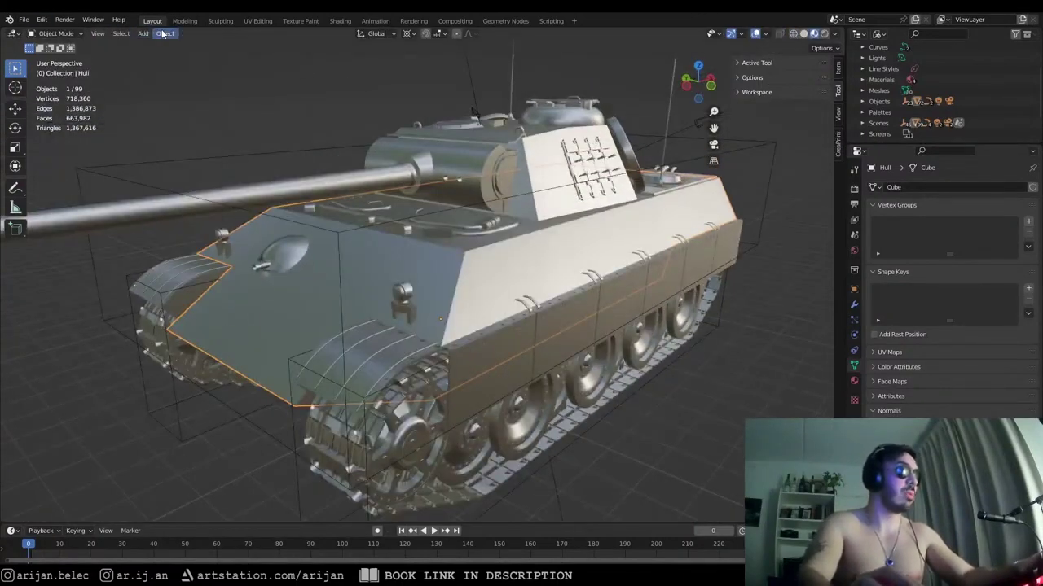
pyautogui.click(165, 33)
pyautogui.click(202, 275)
# Step: Examine the shading across the hull's sides and front corner, and the mesh edges underneath
pyautogui.scroll(-3, 385, 255)
pyautogui.moveTo(385, 255); pyautogui.dragTo(455, 278, button='middle')
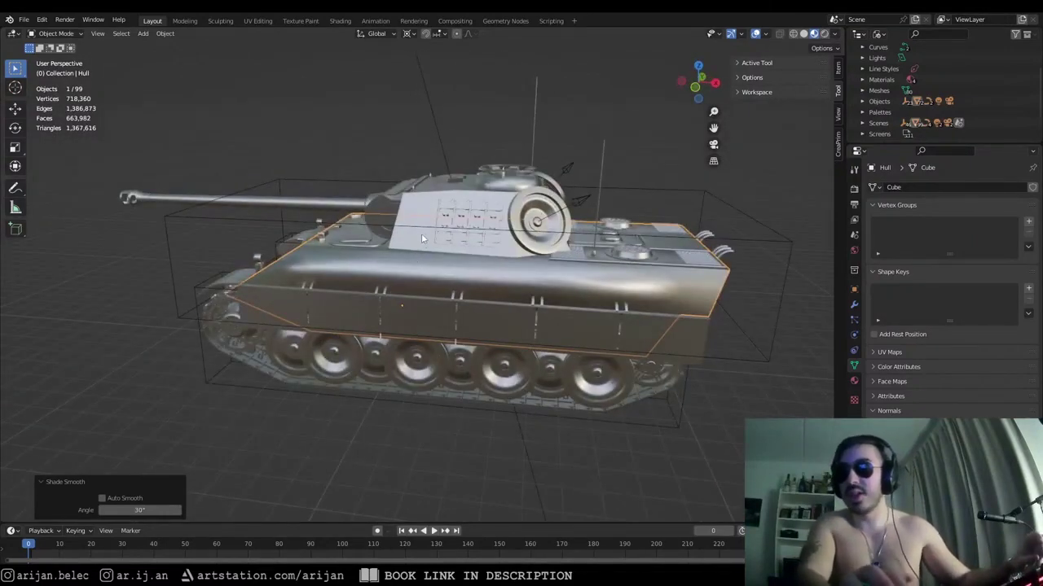
pyautogui.moveTo(421, 238); pyautogui.dragTo(481, 273, button='middle')
pyautogui.press('Tab')
pyautogui.hotkey('alt', 'a')
pyautogui.scroll(3, 466, 267)
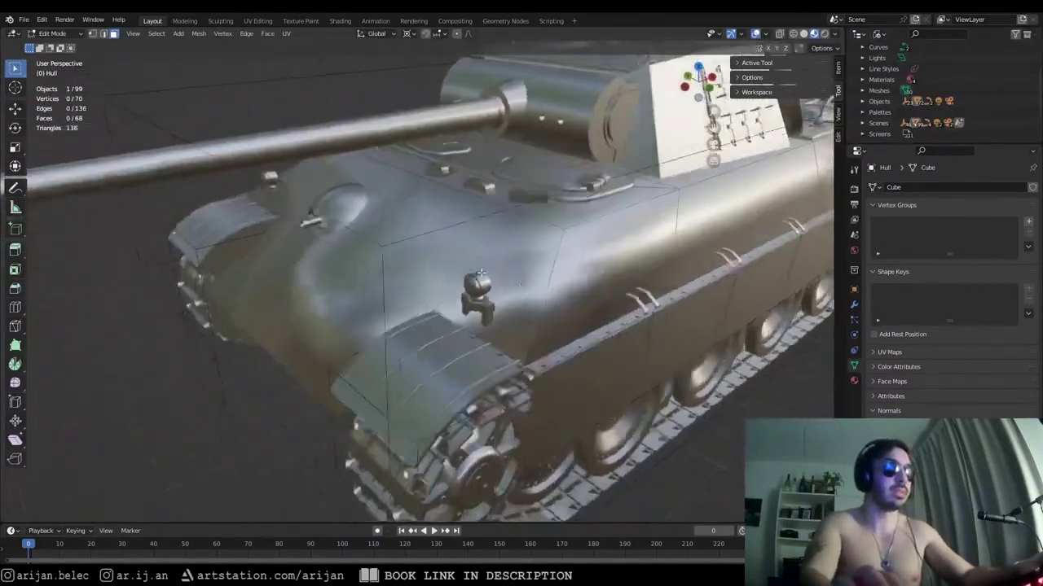
pyautogui.scroll(-6, 481, 273)
pyautogui.press('Tab')
# Step: Add a cube to the scene and move it away from the tank into empty space
pyautogui.hotkey('shift', 'a')
pyautogui.moveTo(480, 215)
pyautogui.click(510, 231)
pyautogui.press('g')
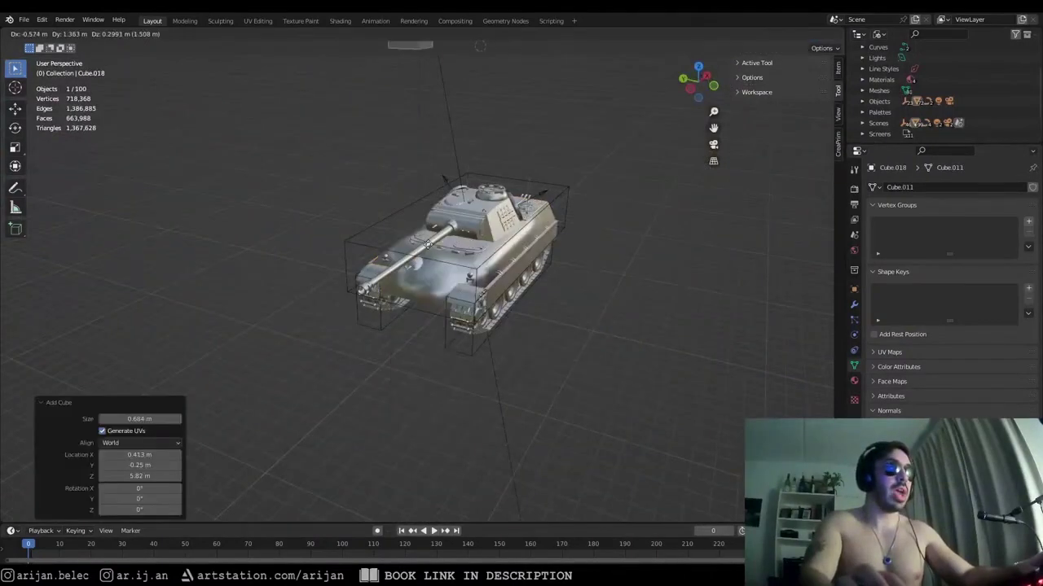
pyautogui.click(387, 253)
# Step: Bevel all edges of the cube with several narrow segments
pyautogui.keyDown('shift'); pyautogui.moveTo(387, 253); pyautogui.dragTo(398, 290, button='middle'); pyautogui.keyUp('shift')
pyautogui.scroll(5, 398, 291)
pyautogui.press('Tab')
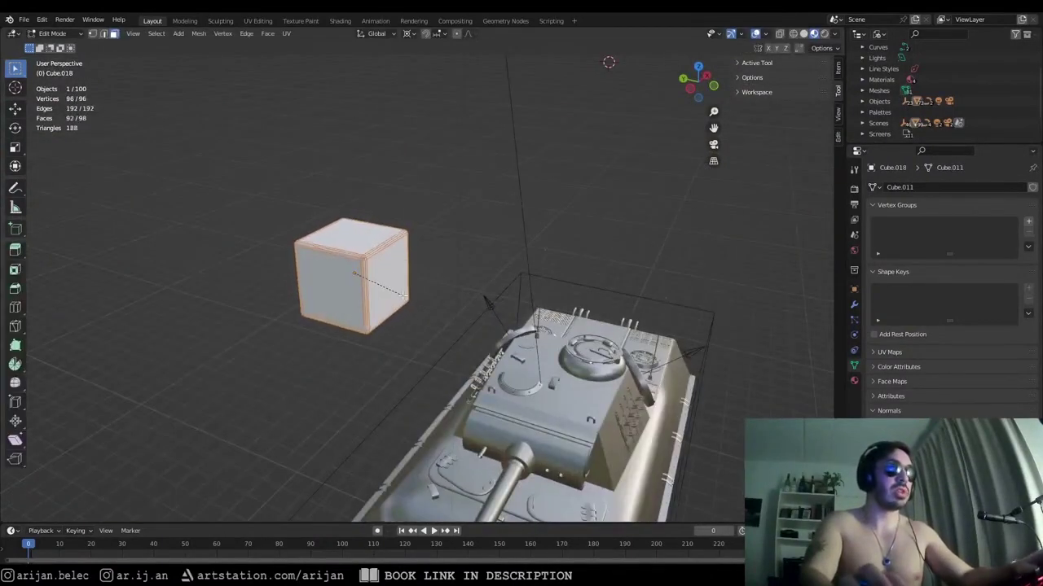
pyautogui.click(402, 295)
pyautogui.moveTo(365, 242); pyautogui.dragTo(497, 179, button='middle')
pyautogui.press('Tab')
# Step: Try adding a supporting loop cut to the hull beside its front corner edge near the headlight
pyautogui.scroll(4, 514, 260)
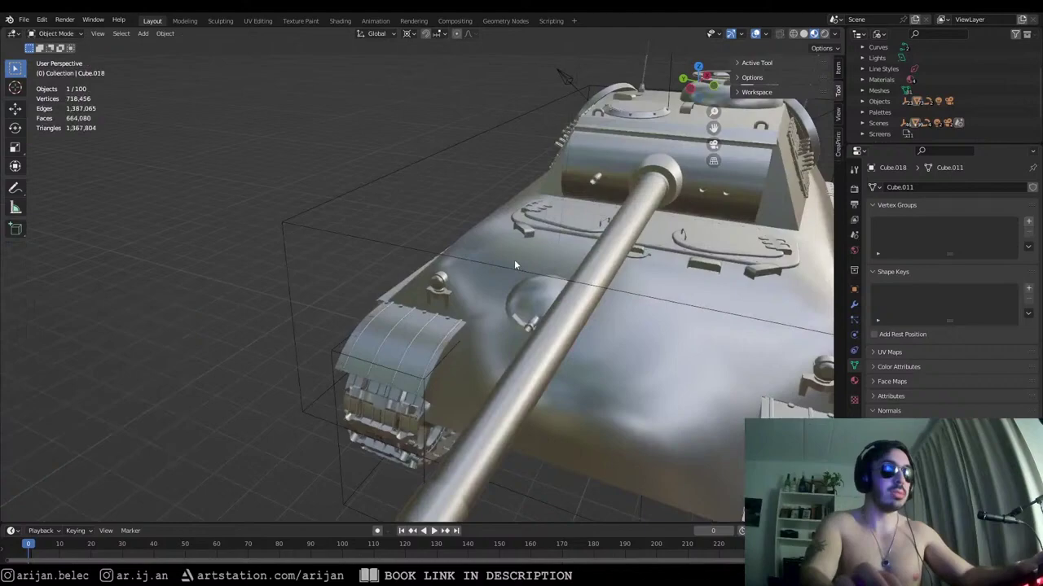
pyautogui.click(503, 257)
pyautogui.moveTo(514, 260)
pyautogui.mouseDown(button='middle')
pyautogui.moveTo(542, 259)
pyautogui.moveTo(511, 274)
pyautogui.mouseUp(button='middle')
pyautogui.press('Tab')
pyautogui.scroll(4, 511, 273)
pyautogui.keyDown('shift'); pyautogui.moveTo(548, 245); pyautogui.dragTo(531, 295, button='middle'); pyautogui.keyUp('shift')
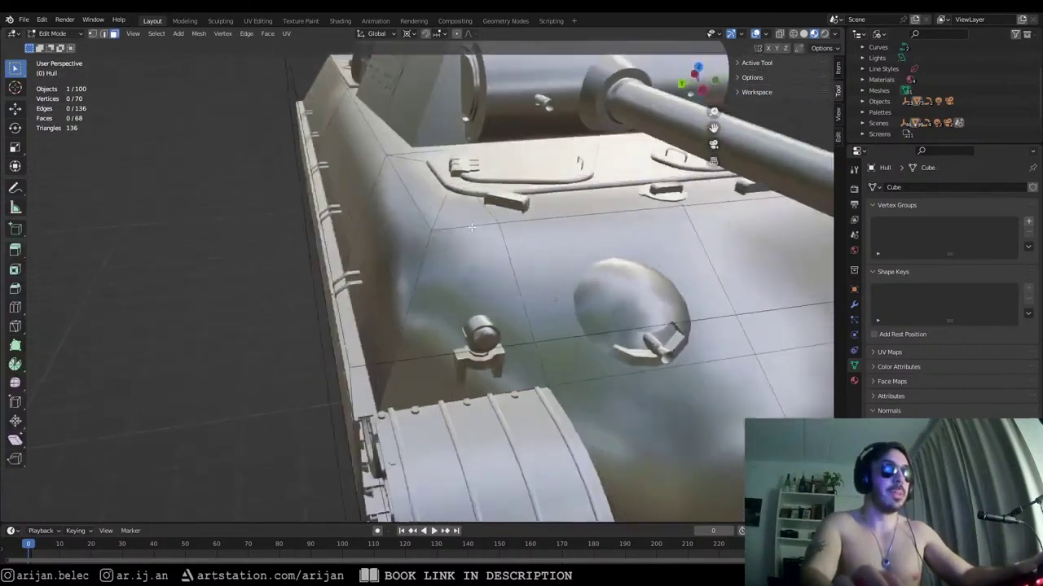
pyautogui.scroll(2, 481, 236)
pyautogui.hotkey('ctrl', 'r')
pyautogui.click(474, 216)
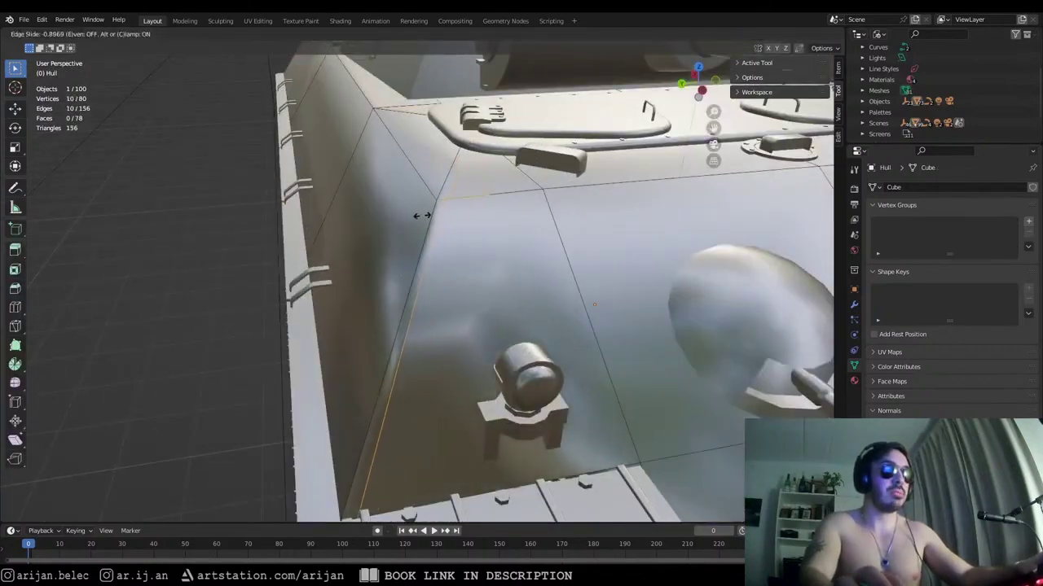
pyautogui.click(420, 216)
pyautogui.hotkey('ctrl', 'z')
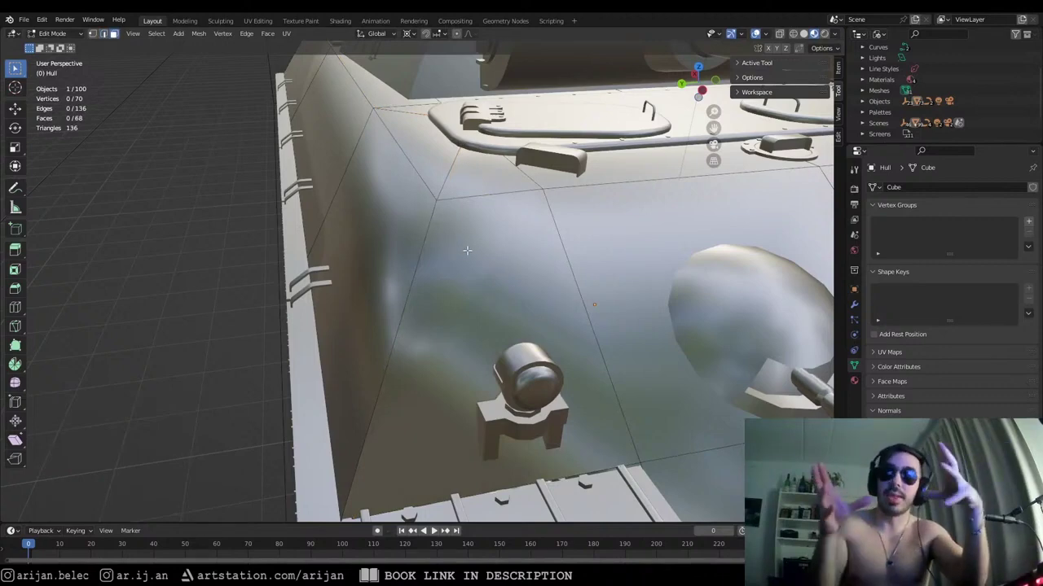
pyautogui.scroll(-5, 472, 204)
pyautogui.moveTo(447, 248); pyautogui.dragTo(467, 233, button='middle')
pyautogui.press('Tab')
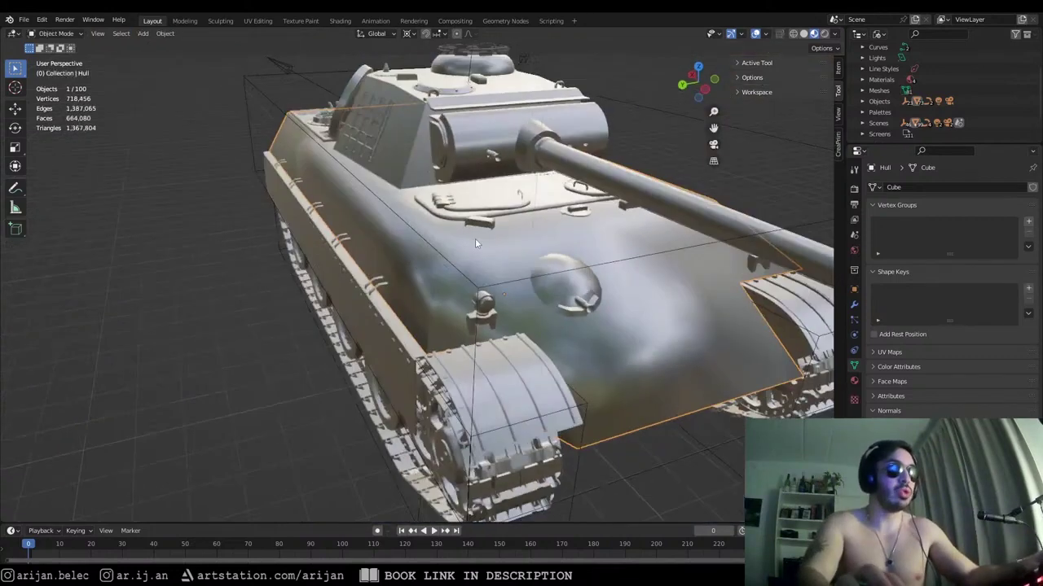
# Step: Add a second cube and move it about 1.94 m in X, 3.02 m in Y and 1.29 m in Z
pyautogui.scroll(-5, 472, 232)
pyautogui.hotkey('shift', 'a')
pyautogui.moveTo(477, 231)
pyautogui.click(507, 241)
pyautogui.click(248, 174)
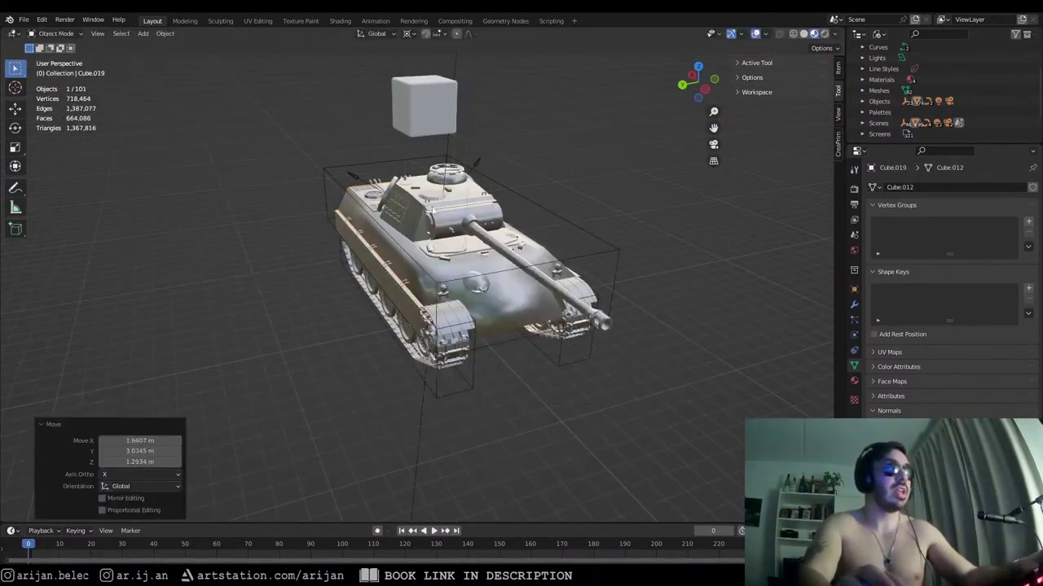
# Step: Apply Shade Smooth to the second cube and frame it in the view
pyautogui.press('KP_Divide')
pyautogui.press('Tab')
pyautogui.scroll(5, 502, 323)
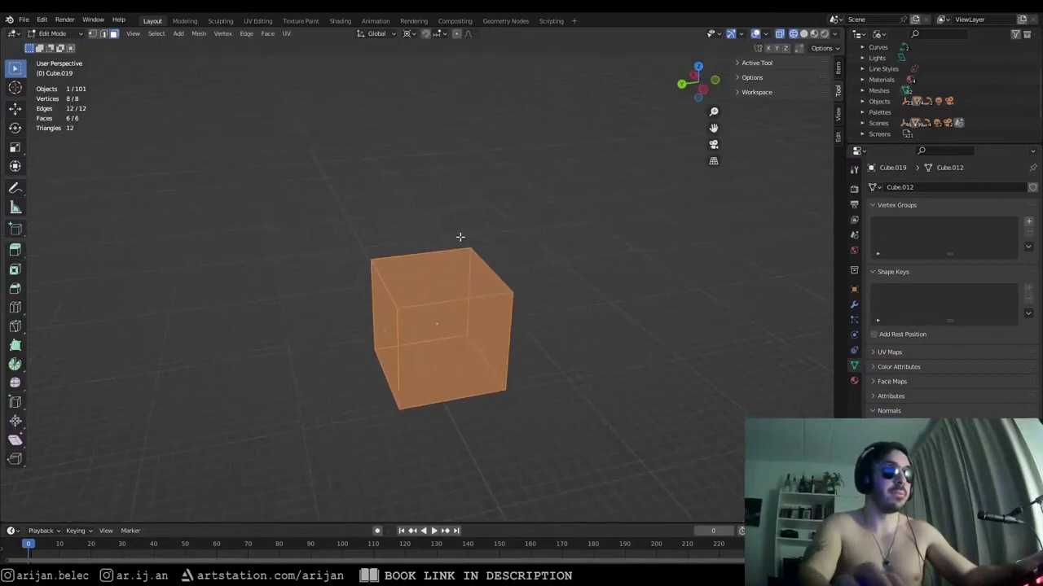
pyautogui.press('Tab')
pyautogui.click(165, 33)
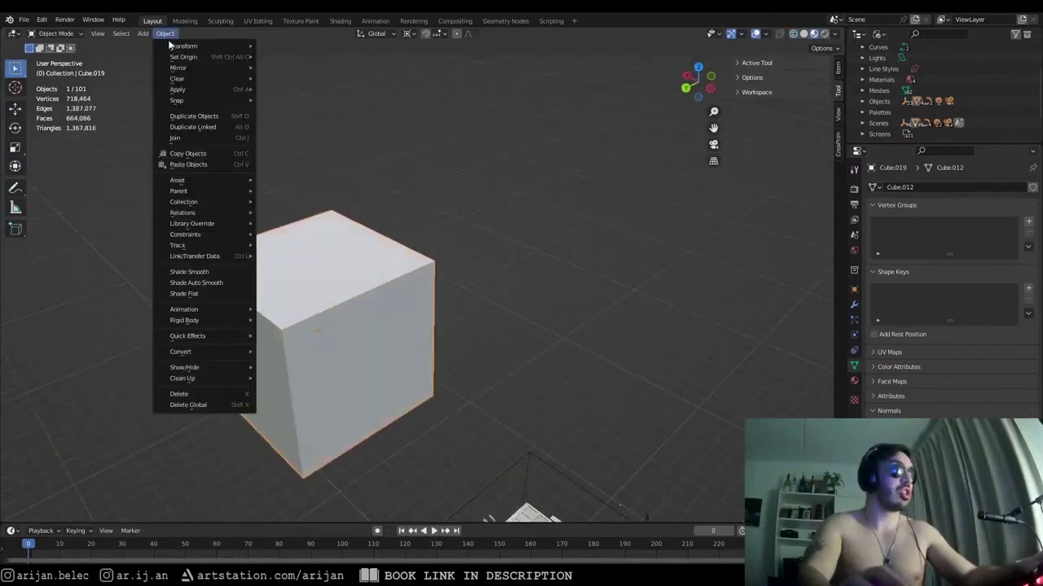
pyautogui.click(192, 272)
pyautogui.press('KP_Divide')
pyautogui.press('KP_Decimal')
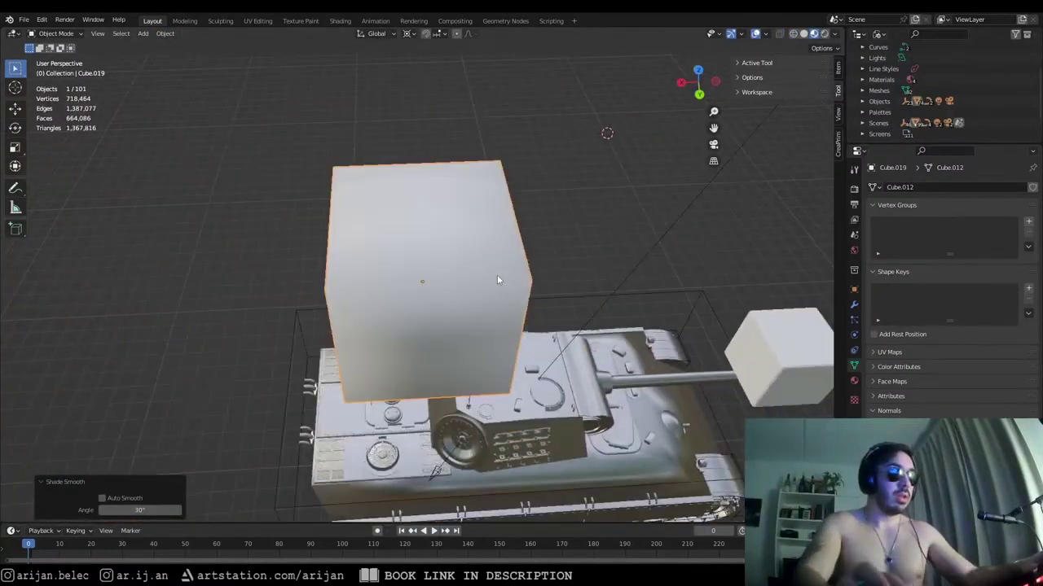
pyautogui.moveTo(498, 279); pyautogui.dragTo(395, 205, button='middle')
pyautogui.scroll(-2, 464, 281)
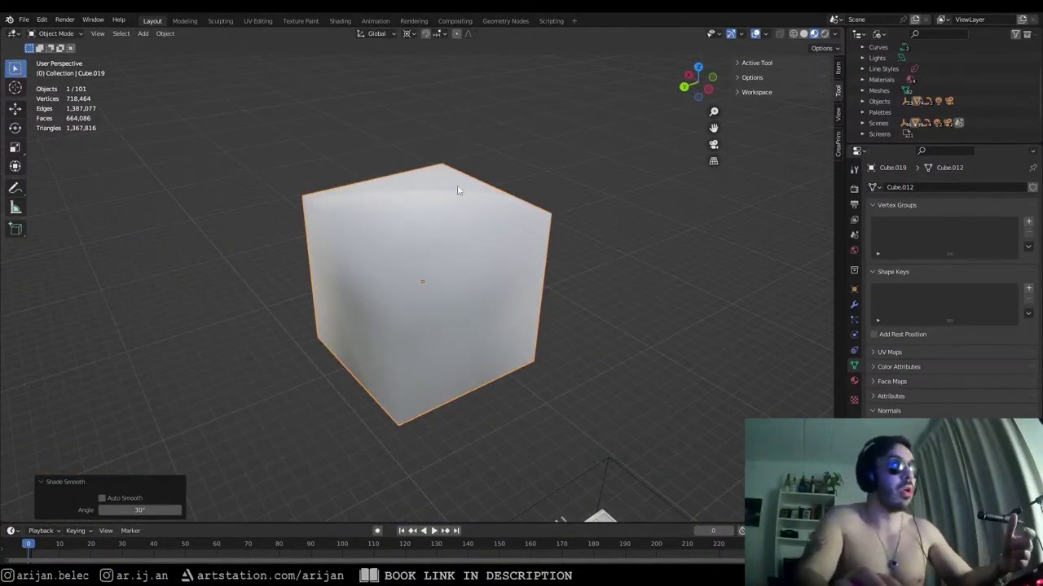
# Step: Add a horizontal loop cut to the cube just below its top edges, with a slide factor of about -0.898
pyautogui.press('Tab')
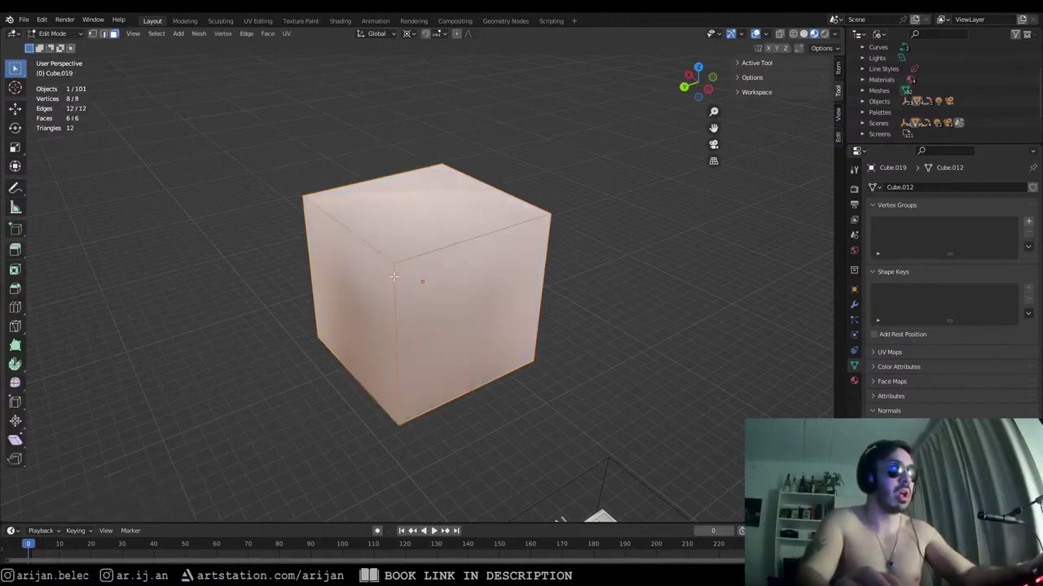
pyautogui.moveTo(393, 277); pyautogui.dragTo(465, 326, button='middle')
pyautogui.hotkey('ctrl', 'r')
pyautogui.click(465, 326)
pyautogui.click(468, 220)
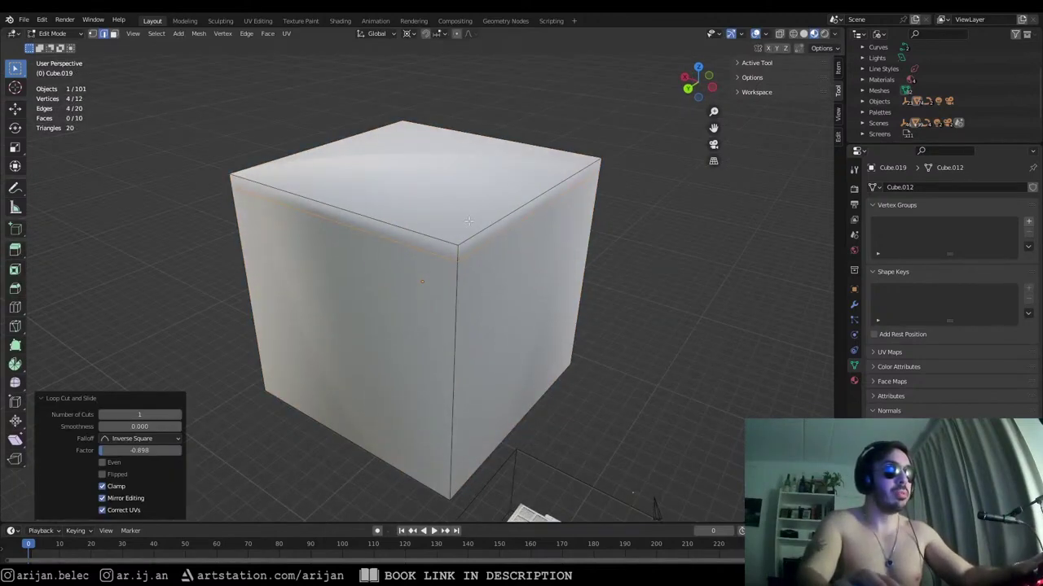
# Step: Add a vertical loop cut close to the cube's near corner edge, with a slide factor of about 0.911
pyautogui.moveTo(469, 221); pyautogui.dragTo(453, 221, button='middle')
pyautogui.hotkey('ctrl', 'r')
pyautogui.click(373, 257)
pyautogui.scroll(3, 408, 244)
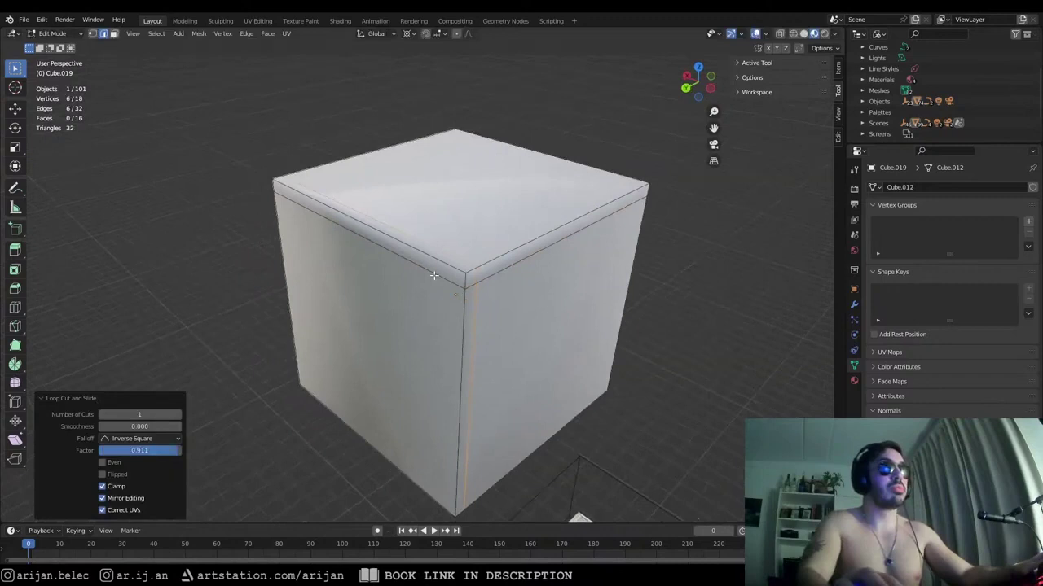
# Step: Try moving the cube's top corner edge inward between its supporting loops
pyautogui.moveTo(425, 247); pyautogui.dragTo(528, 321)
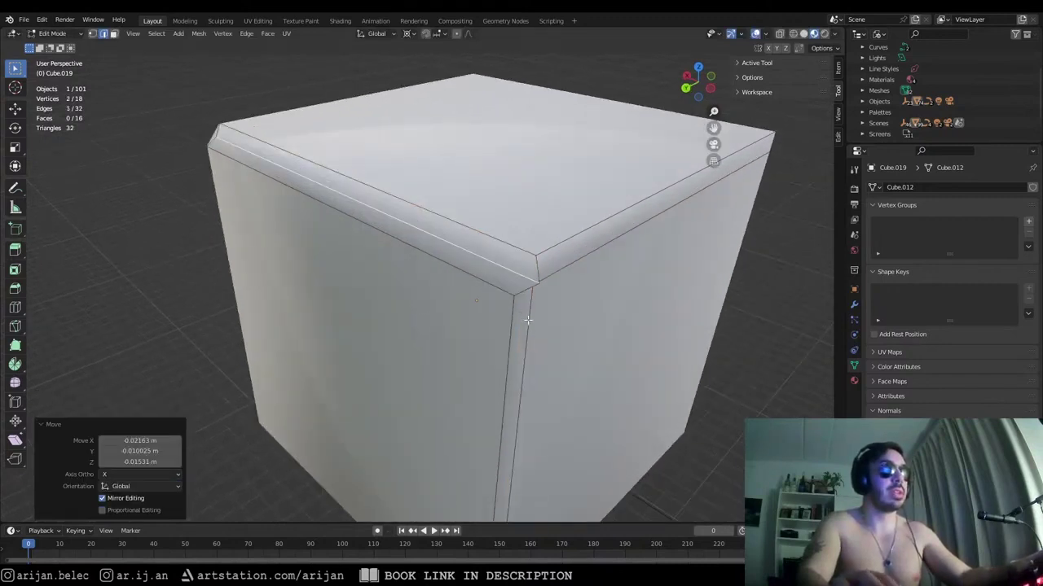
pyautogui.hotkey('ctrl', 'b')
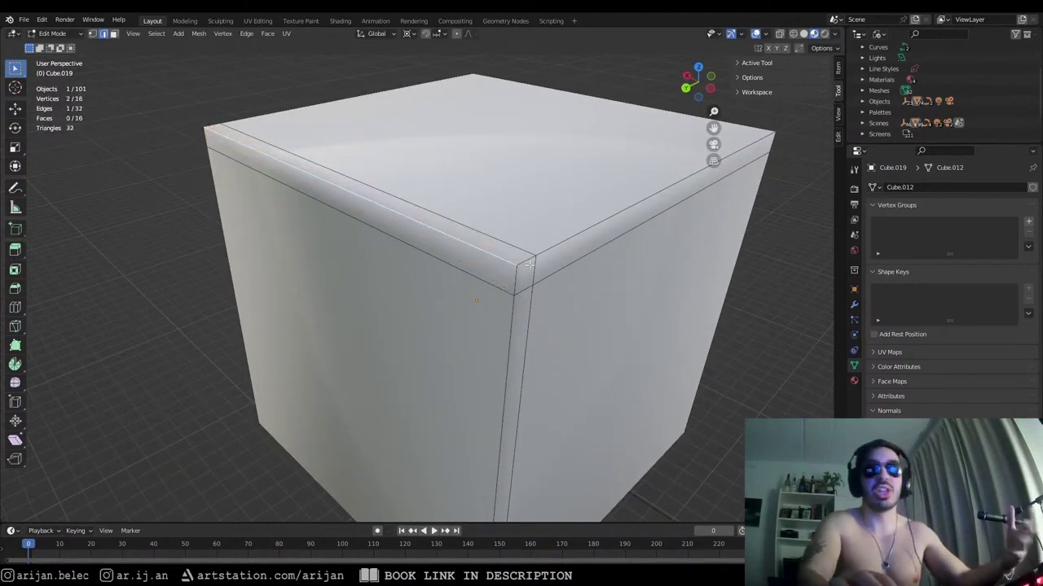
pyautogui.scroll(-4, 546, 298)
pyautogui.press('Tab')
pyautogui.moveTo(514, 298); pyautogui.dragTo(623, 308, button='middle')
pyautogui.press('Tab')
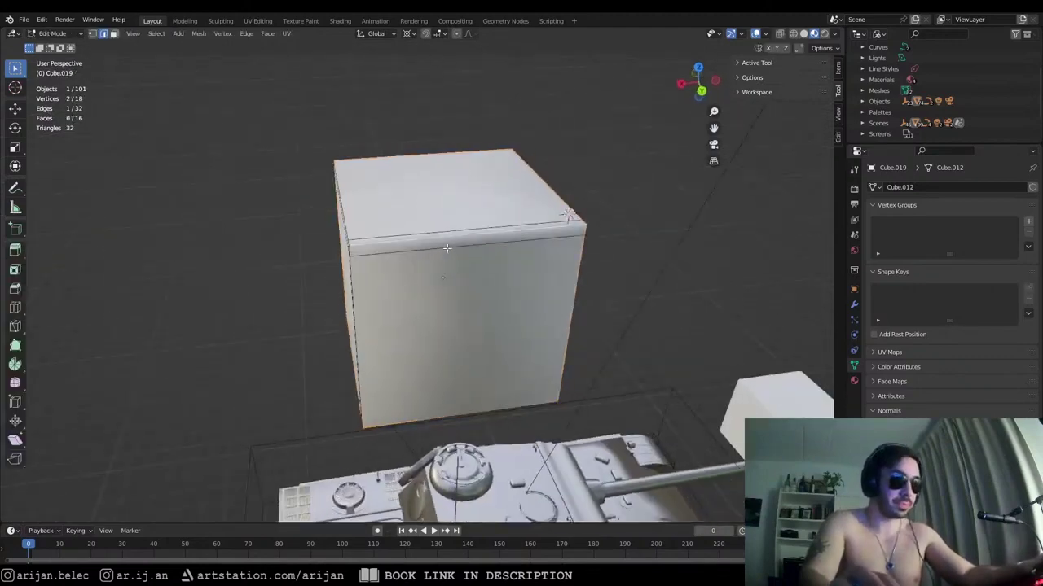
# Step: Add two more loop cuts close to the cube's unsupported vertical edges, the second with a slide factor of about 0.912
pyautogui.moveTo(417, 247); pyautogui.dragTo(448, 247, button='middle')
pyautogui.hotkey('ctrl', 'r')
pyautogui.click(444, 245)
pyautogui.click(334, 253)
pyautogui.moveTo(334, 253); pyautogui.dragTo(422, 257, button='middle')
pyautogui.click(320, 281)
pyautogui.moveTo(319, 281); pyautogui.dragTo(474, 260, button='middle')
# Step: Add a loop cut beside the last unsupported vertical edges, factor about 0.913, and another close to the cube's bottom edges
pyautogui.hotkey('ctrl', 'r')
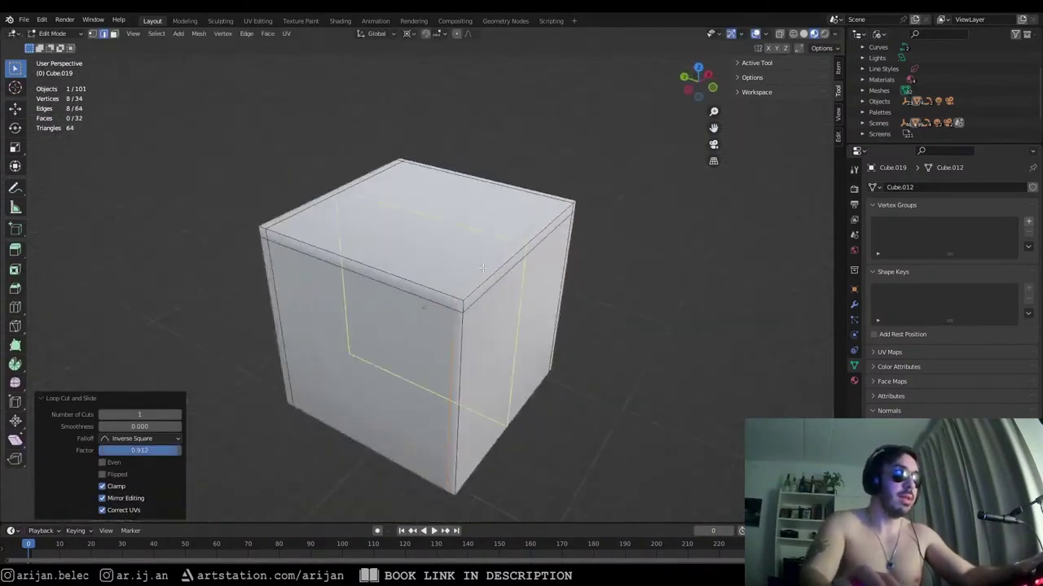
pyautogui.click(475, 259)
pyautogui.moveTo(474, 353); pyautogui.dragTo(451, 319, button='middle')
pyautogui.hotkey('ctrl', 'r')
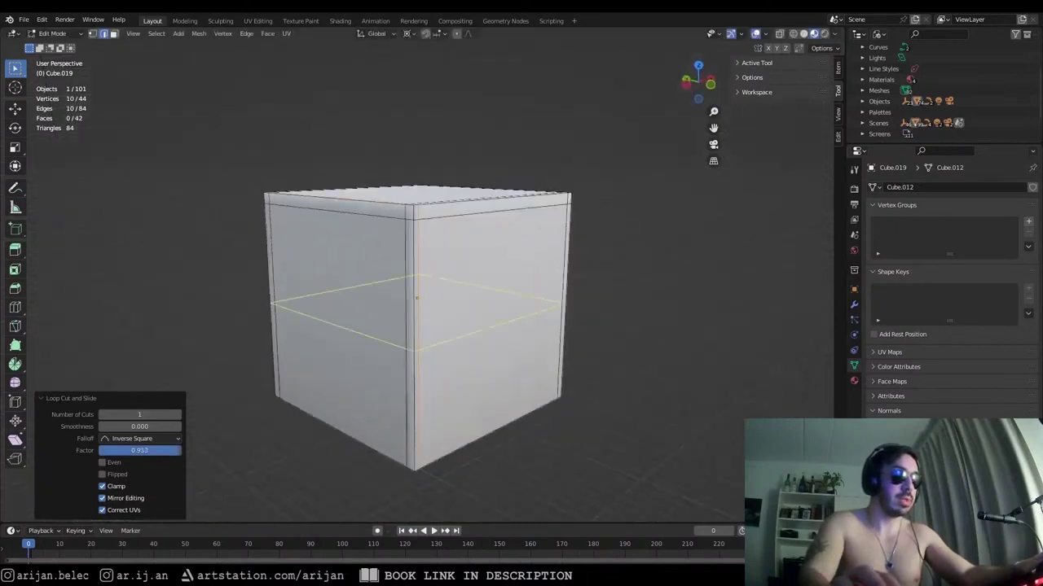
pyautogui.click(448, 321)
pyautogui.click(435, 420)
pyautogui.moveTo(435, 421); pyautogui.dragTo(464, 240, button='middle')
pyautogui.click(467, 285)
# Step: Shift one of the cube's outer top edges slightly inward between its supporting loops to round it off
pyautogui.press('Tab')
pyautogui.scroll(2, 513, 249)
pyautogui.press('Tab')
pyautogui.keyDown('shift'); pyautogui.moveTo(354, 189); pyautogui.dragTo(435, 297, button='middle'); pyautogui.keyUp('shift')
pyautogui.moveTo(436, 297); pyautogui.dragTo(706, 349, button='middle')
pyautogui.press('g')
pyautogui.press('g')
pyautogui.click(436, 308)
pyautogui.click(441, 305)
# Step: Examine the cube's smooth shading along its corners and compare it with the supporting edge loops
pyautogui.press('Tab')
pyautogui.scroll(-3, 459, 323)
pyautogui.scroll(3, 530, 264)
pyautogui.moveTo(501, 265); pyautogui.dragTo(393, 252, button='middle')
pyautogui.scroll(-3, 407, 265)
pyautogui.hotkey('alt', 'a')
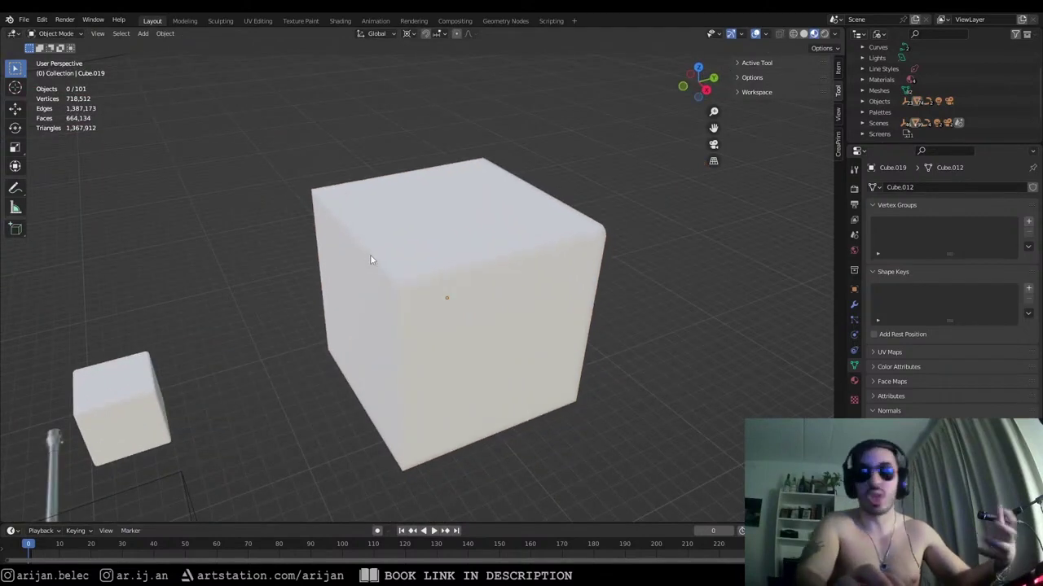
pyautogui.scroll(3, 368, 262)
pyautogui.press('Tab')
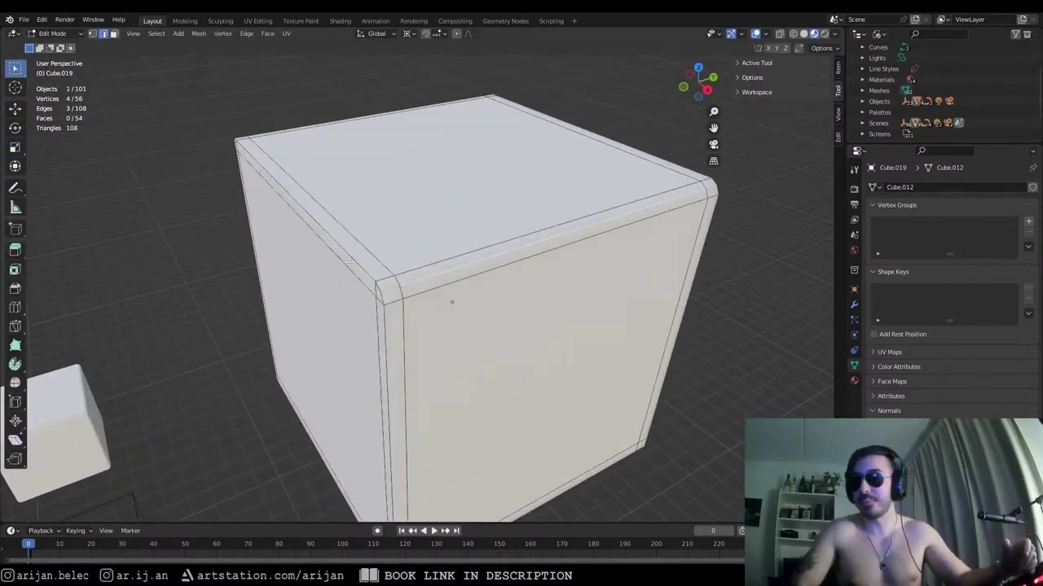
# Step: Finish editing the test cube, delete it, and select the tank hull
pyautogui.press('Tab')
pyautogui.scroll(-7, 502, 277)
pyautogui.moveTo(350, 261); pyautogui.dragTo(378, 183, button='middle')
pyautogui.click(510, 287)
pyautogui.press('Delete')
pyautogui.click(522, 377)
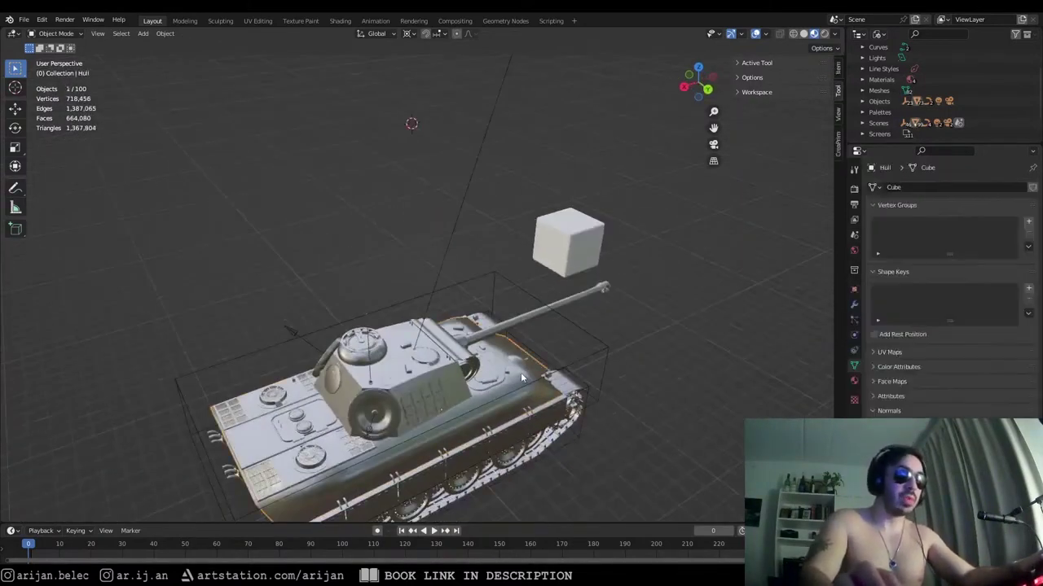
# Step: Open the tank hull's mesh for editing and select the slanted corner edge beside the front plate
pyautogui.press('KP_0')
pyautogui.moveTo(519, 375); pyautogui.dragTo(554, 276, button='middle')
pyautogui.press('Tab')
pyautogui.scroll(-1, 554, 277)
pyautogui.moveTo(489, 285); pyautogui.dragTo(570, 297, button='middle')
pyautogui.scroll(8, 521, 294)
pyautogui.press('a')
pyautogui.keyDown('shift'); pyautogui.moveTo(480, 326); pyautogui.dragTo(462, 239, button='middle'); pyautogui.keyUp('shift')
pyautogui.click(462, 240)
# Step: Select the hull edges similar to the front corner edge by Face Angles
pyautogui.hotkey('alt', 'z')
pyautogui.hotkey('shift', 'g')
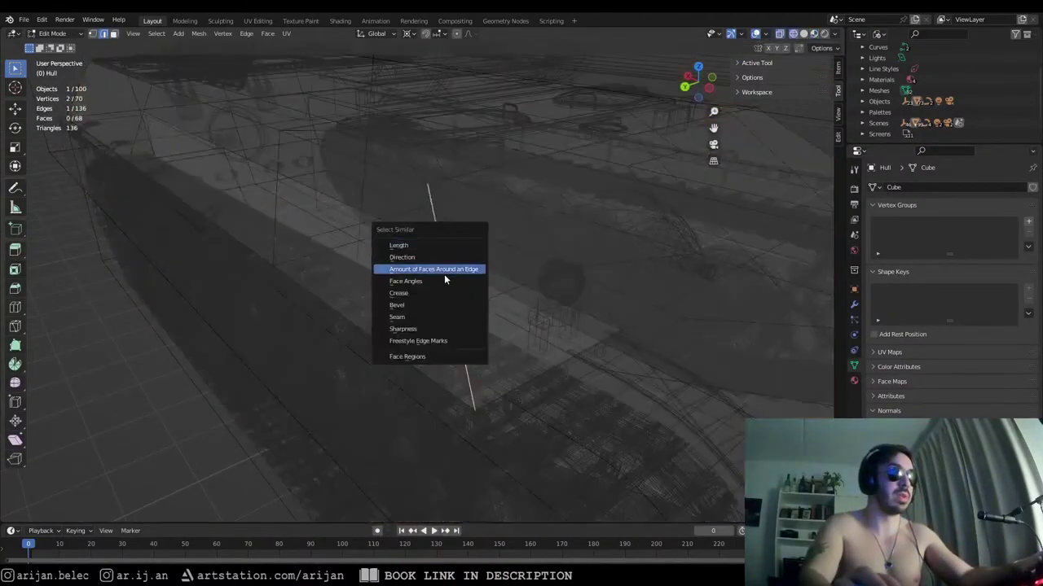
pyautogui.click(442, 282)
pyautogui.hotkey('shift', 'z')
pyautogui.scroll(-6, 440, 285)
pyautogui.moveTo(441, 284); pyautogui.dragTo(358, 261, button='middle')
pyautogui.hotkey('ctrl', 'z')
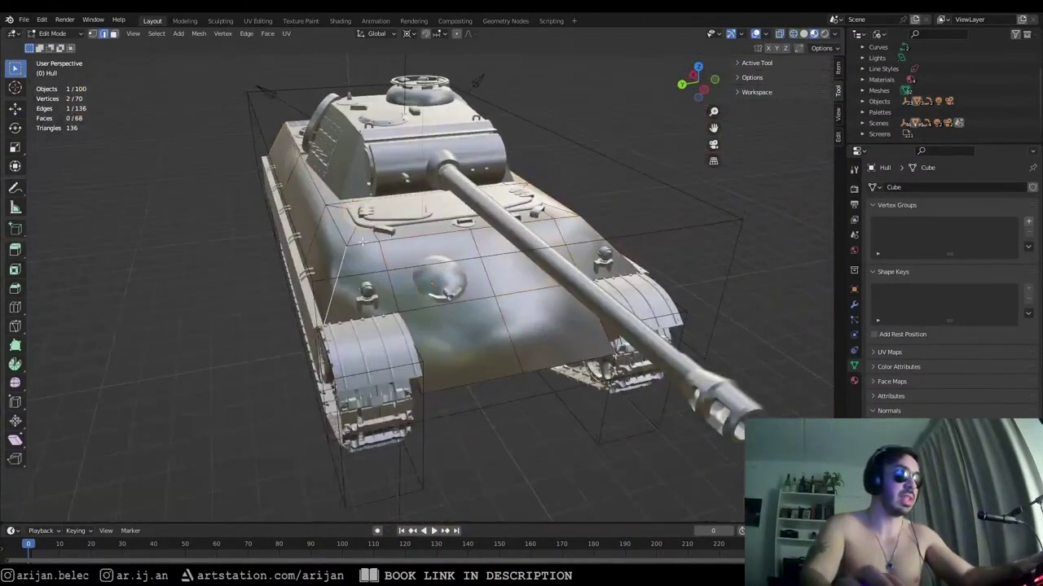
pyautogui.hotkey('shift', 'g')
pyautogui.click(397, 254)
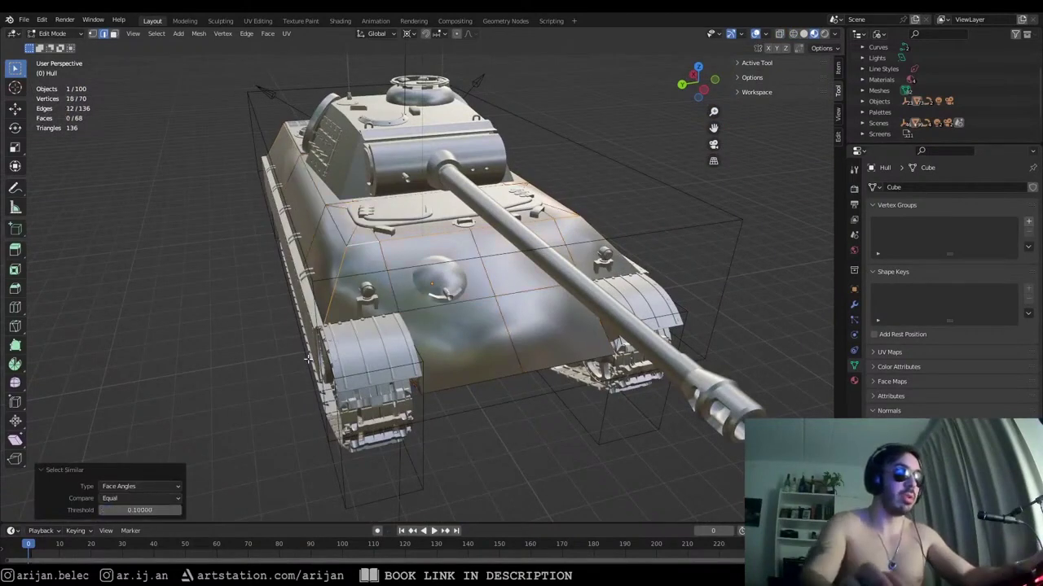
# Step: Extend the selection to the hull's other hard edges along the sides, the deck and across the front plate
pyautogui.scroll(3, 308, 358)
pyautogui.keyDown('shift'); pyautogui.click(308, 263); pyautogui.keyUp('shift')
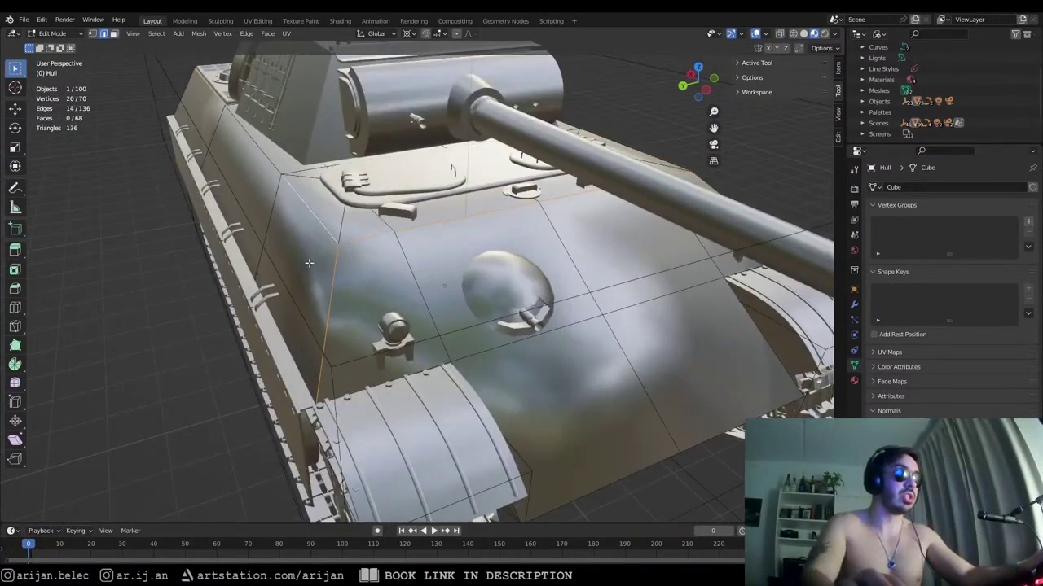
pyautogui.keyDown('shift'); pyautogui.click(242, 255); pyautogui.keyUp('shift')
pyautogui.hotkey('alt', 'z')
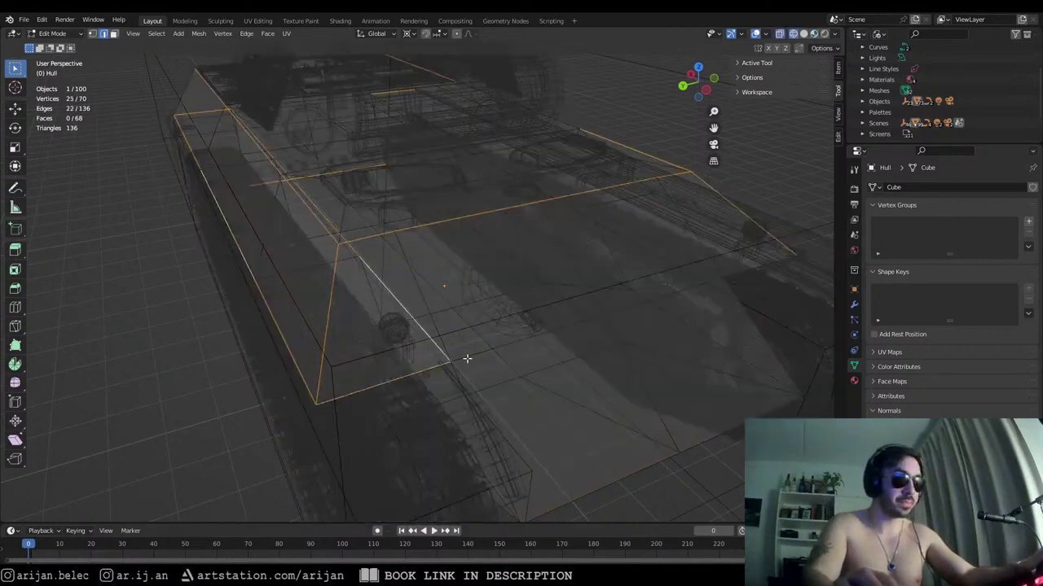
pyautogui.moveTo(470, 351); pyautogui.dragTo(484, 342, button='middle')
pyautogui.scroll(3, 533, 299)
pyautogui.hotkey('shift', 'z')
pyautogui.scroll(3, 577, 290)
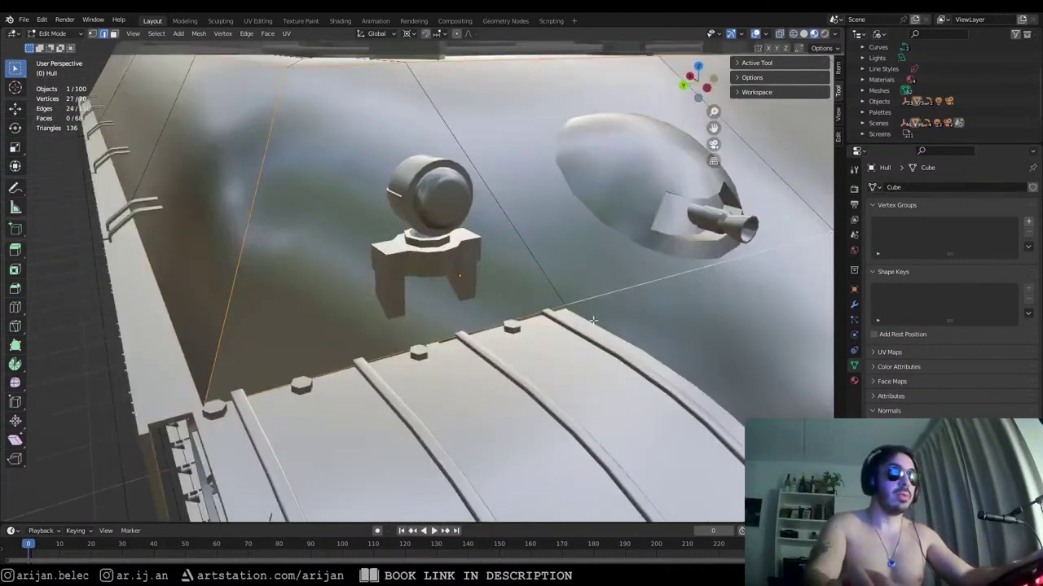
# Step: Bevel the selected hull edges with 2 segments and about 0.006 m width, and examine the beveled front corner vertices
pyautogui.hotkey('ctrl', 'b')
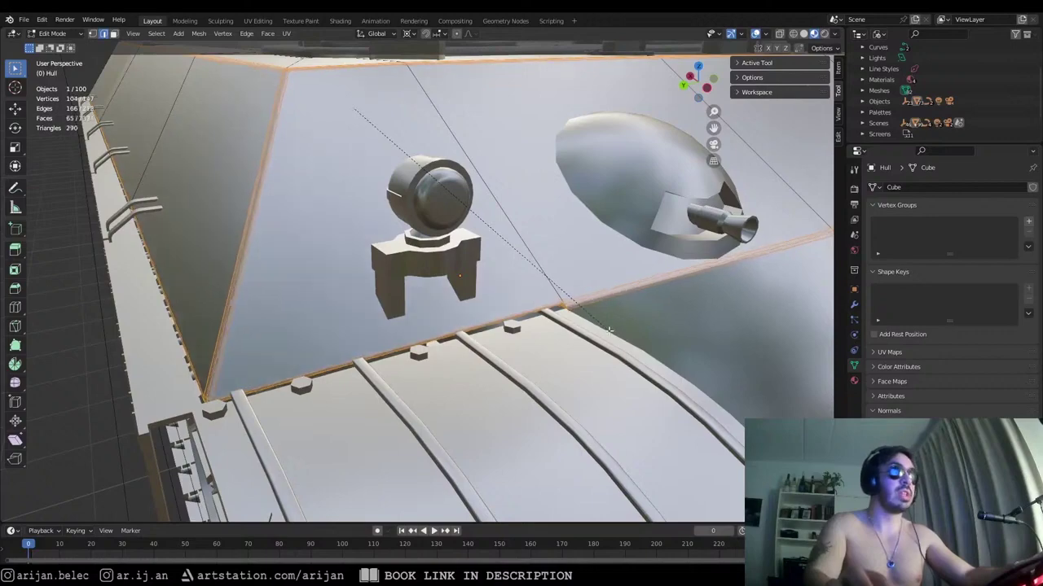
pyautogui.click(609, 329)
pyautogui.moveTo(608, 329); pyautogui.dragTo(556, 332, button='middle')
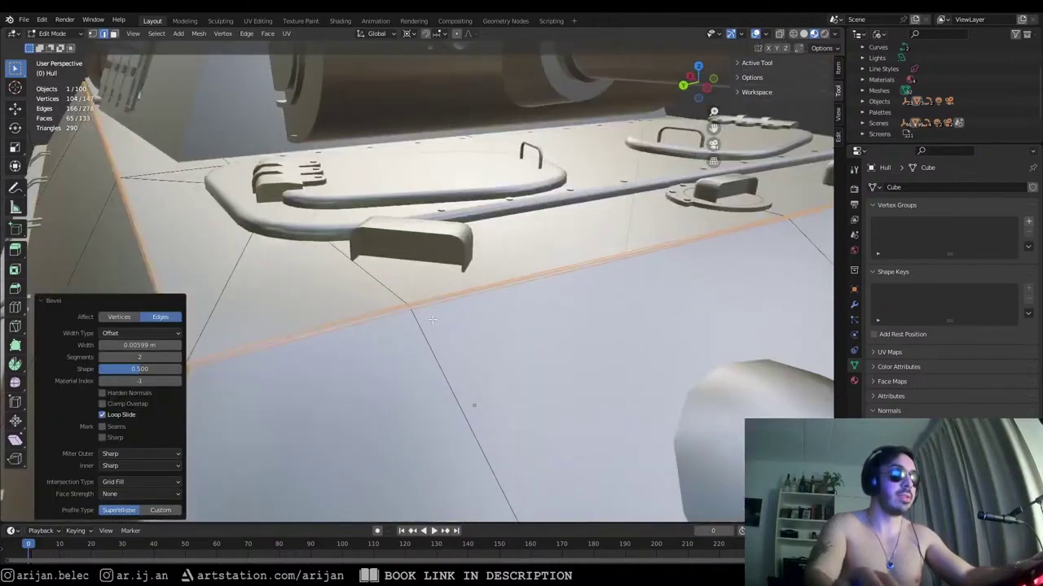
pyautogui.keyDown('shift'); pyautogui.moveTo(433, 319); pyautogui.dragTo(650, 294, button='middle'); pyautogui.keyUp('shift')
pyautogui.scroll(3, 586, 309)
pyautogui.hotkey('shift', 'z')
pyautogui.press('1')
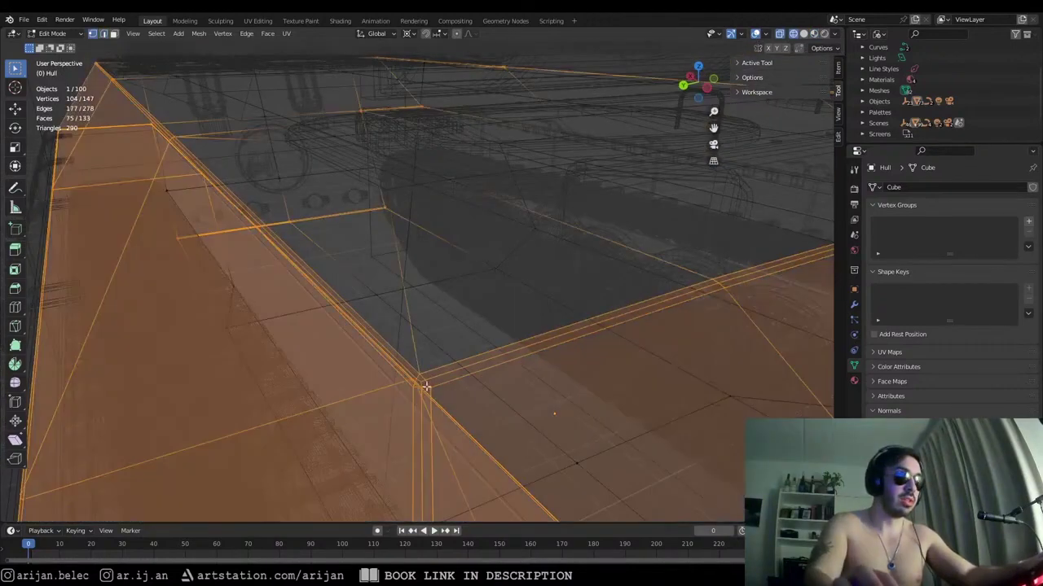
pyautogui.click(419, 381)
pyautogui.moveTo(418, 379); pyautogui.dragTo(443, 298, button='middle')
pyautogui.hotkey('alt', 'z')
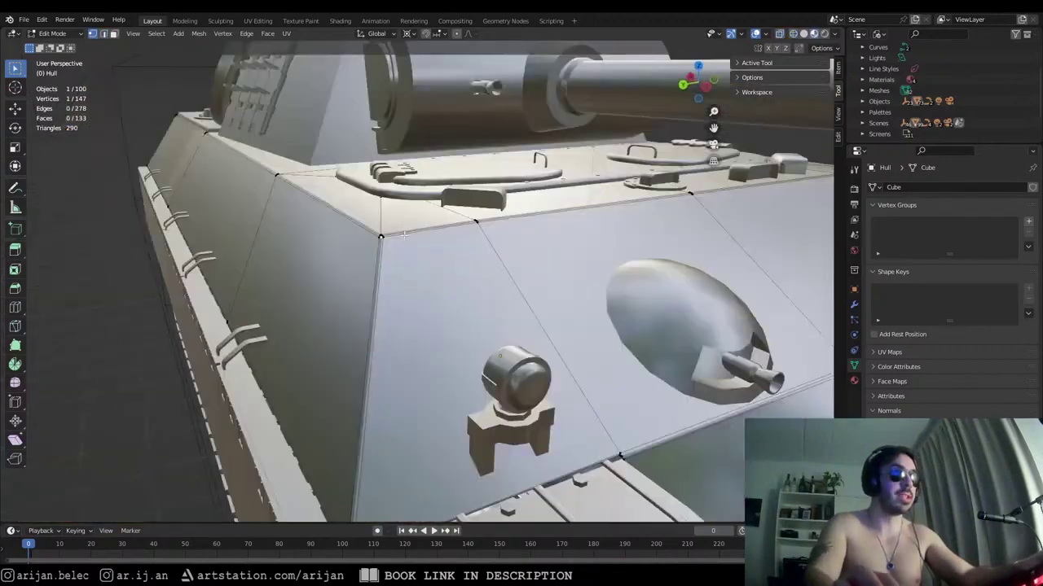
# Step: Undo the bevel on the hull and clear the edge selection
pyautogui.hotkey('ctrl', 'z')
pyautogui.hotkey('ctrl', 'z')
pyautogui.hotkey('ctrl', 'z')
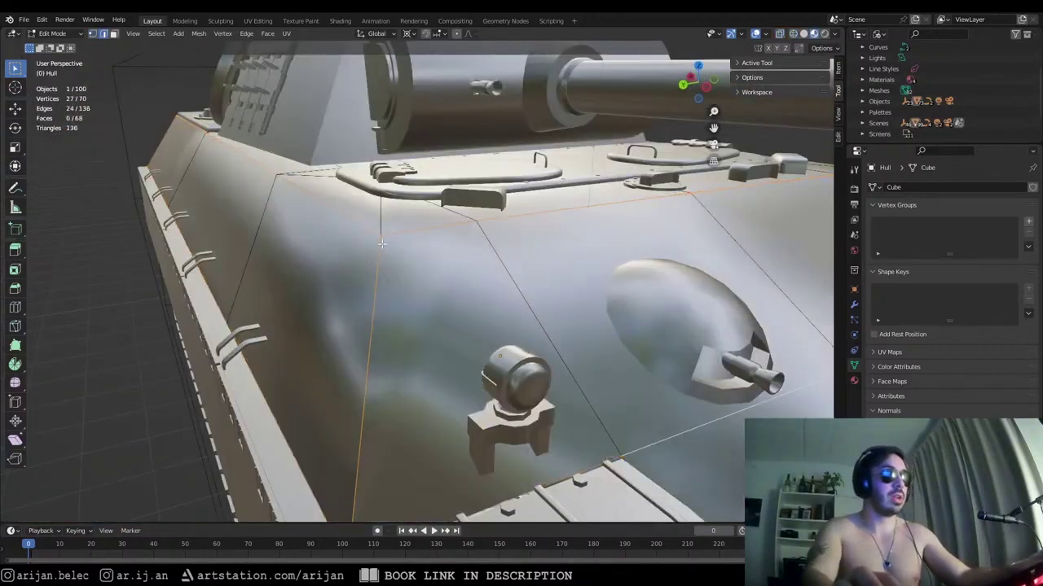
pyautogui.scroll(-6, 451, 291)
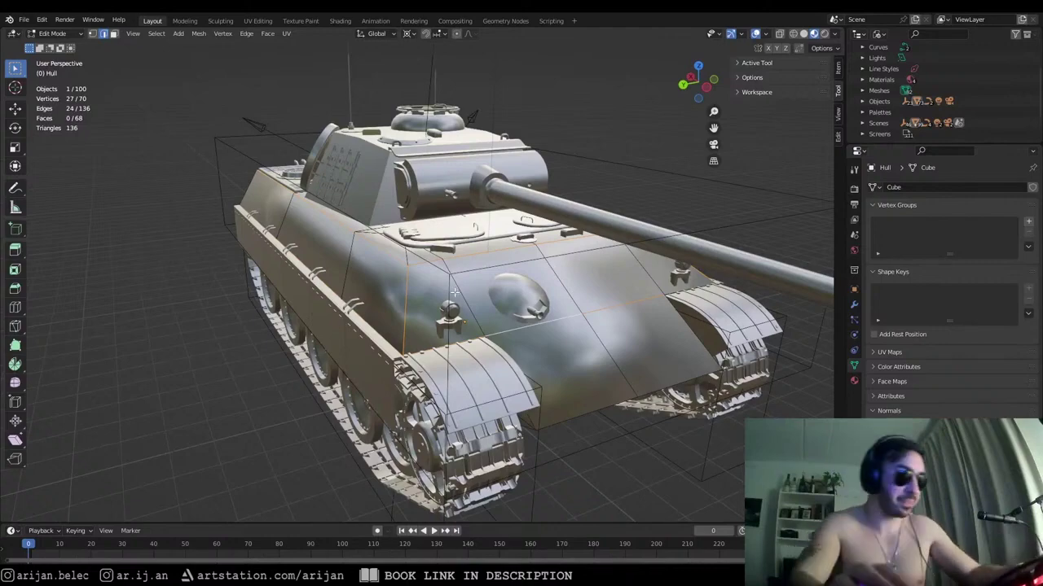
pyautogui.scroll(5, 418, 290)
pyautogui.hotkey('alt', 'a')
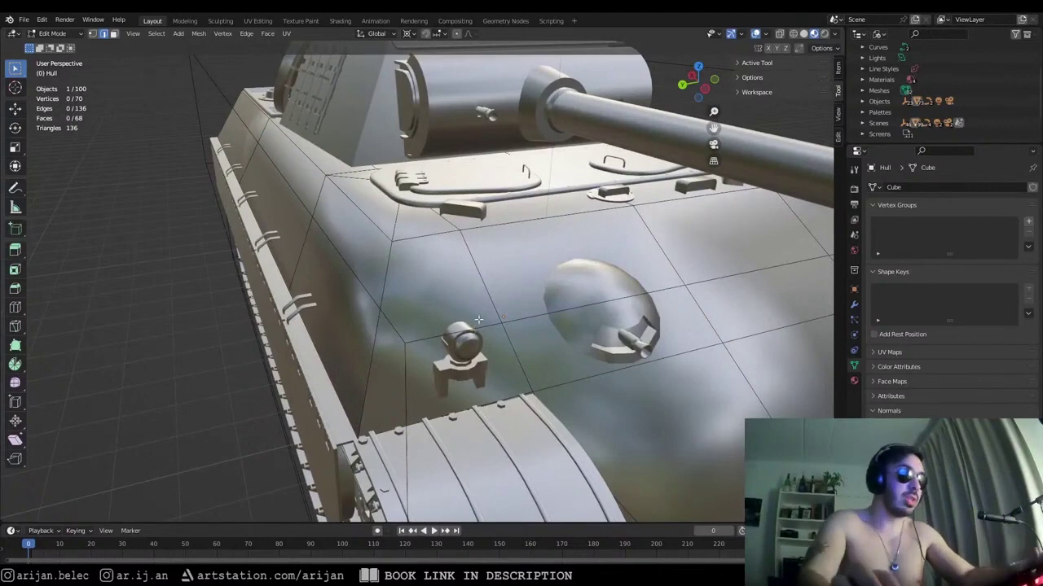
# Step: Add a loop cut around the hull's upper plates close to their lower edge, with a factor of about -0.935
pyautogui.moveTo(479, 319); pyautogui.dragTo(517, 295, button='middle')
pyautogui.hotkey('ctrl', 'r')
pyautogui.click(495, 208)
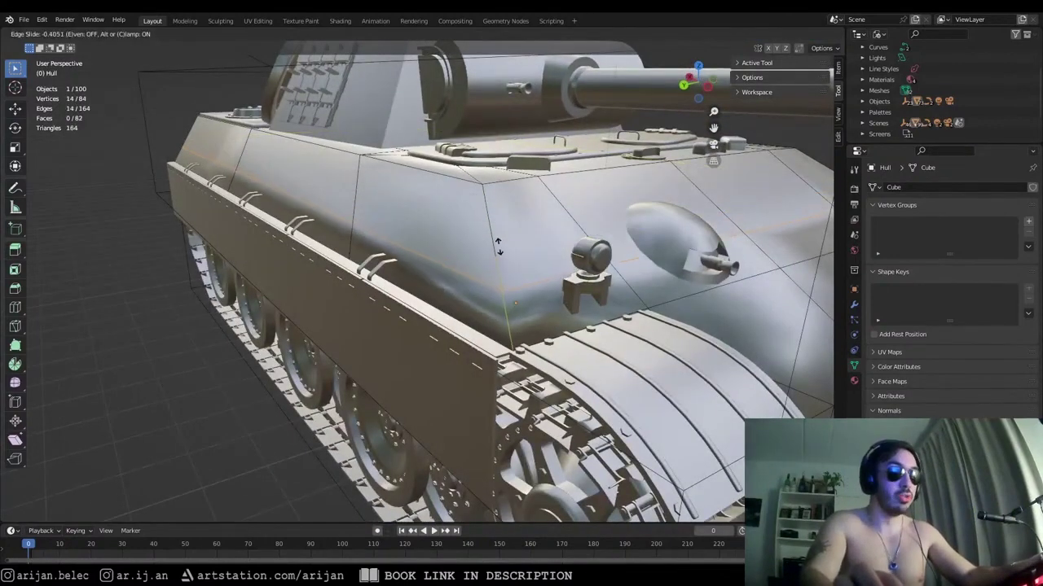
pyautogui.click(503, 294)
pyautogui.moveTo(502, 295)
pyautogui.mouseDown(button='middle')
pyautogui.moveTo(471, 300)
pyautogui.moveTo(505, 312)
pyautogui.mouseUp(button='middle')
pyautogui.scroll(3, 493, 313)
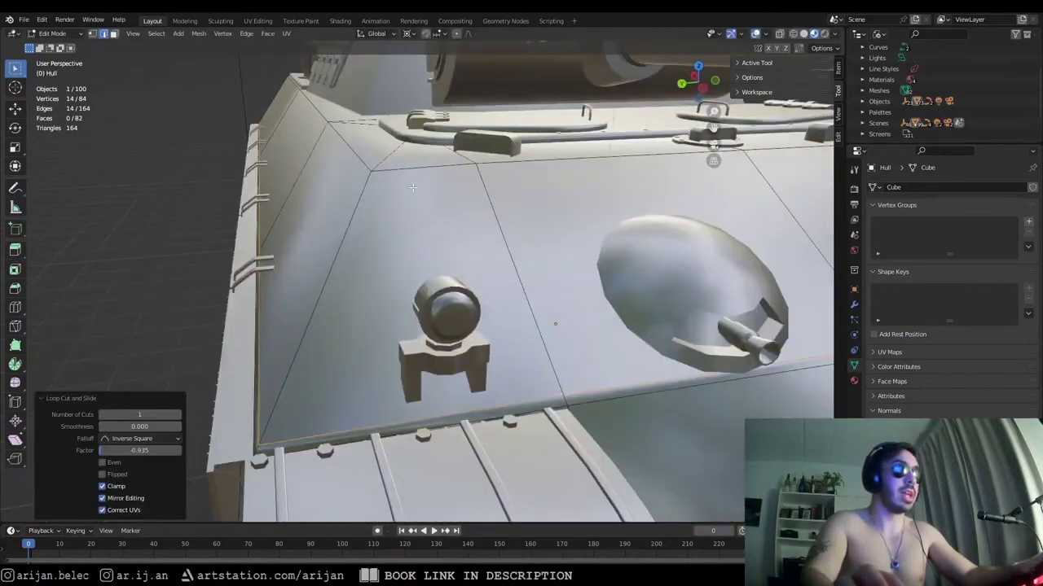
# Step: Add loop cuts on both sides of the hull's front corner edge, the first with a factor of about -0.819
pyautogui.hotkey('ctrl', 'r')
pyautogui.click(419, 187)
pyautogui.click(370, 187)
pyautogui.moveTo(370, 187); pyautogui.dragTo(420, 185, button='middle')
pyautogui.hotkey('ctrl', 'r')
pyautogui.click(430, 173)
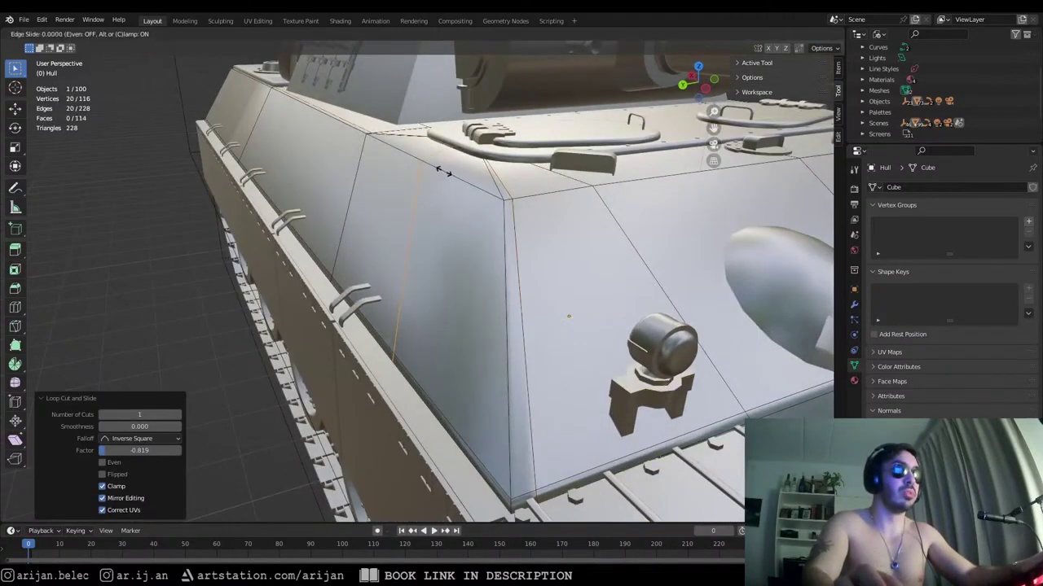
pyautogui.click(502, 212)
# Step: Add a supporting loop cut along the hull's side plates close to their upper edge and preview the shading
pyautogui.scroll(-4, 502, 213)
pyautogui.moveTo(501, 213); pyautogui.dragTo(562, 265, button='middle')
pyautogui.press('Tab')
pyautogui.scroll(3, 474, 286)
pyautogui.moveTo(473, 286); pyautogui.dragTo(420, 254, button='middle')
pyautogui.press('Tab')
pyautogui.scroll(2, 419, 254)
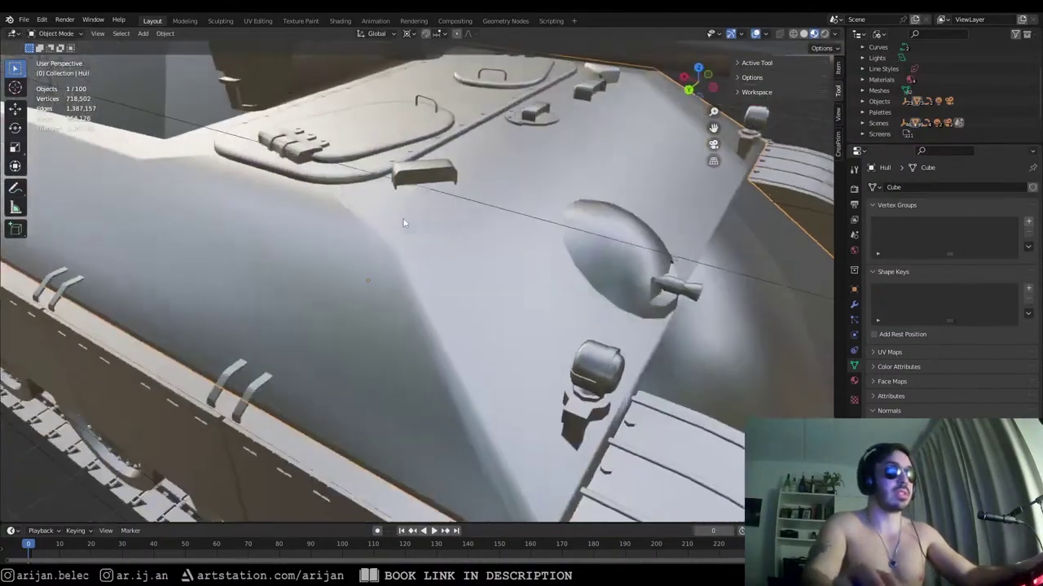
pyautogui.hotkey('ctrl', 'r')
pyautogui.click(402, 217)
pyautogui.click(350, 193)
pyautogui.press('Tab')
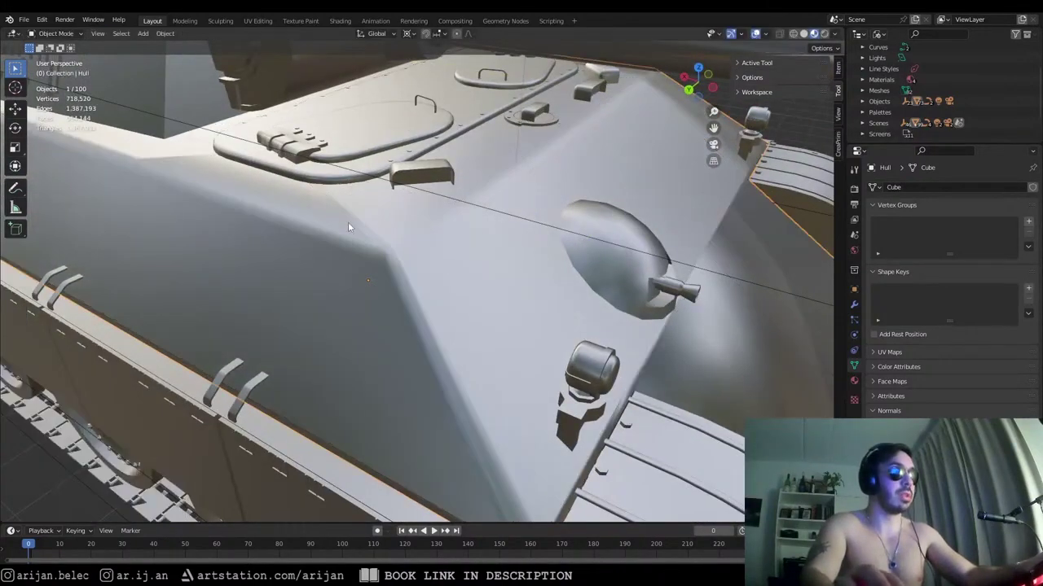
# Step: Examine the narrow deck face at the front corner where the supporting loops converge, in shaded and wireframe views
pyautogui.scroll(-5, 348, 221)
pyautogui.scroll(5, 337, 231)
pyautogui.press('Tab')
pyautogui.scroll(3, 401, 233)
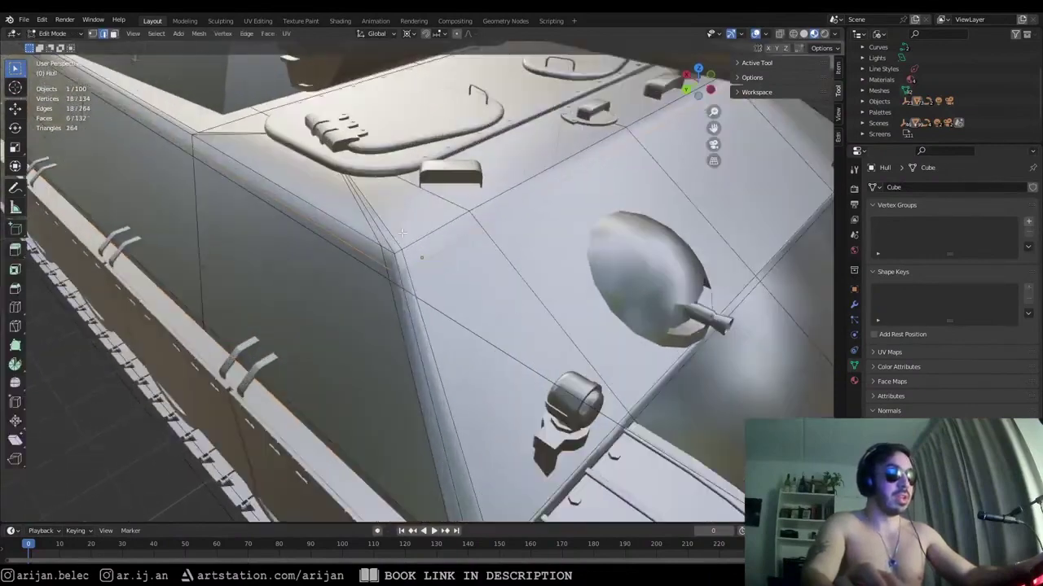
pyautogui.click(363, 201)
pyautogui.hotkey('shift', 'z')
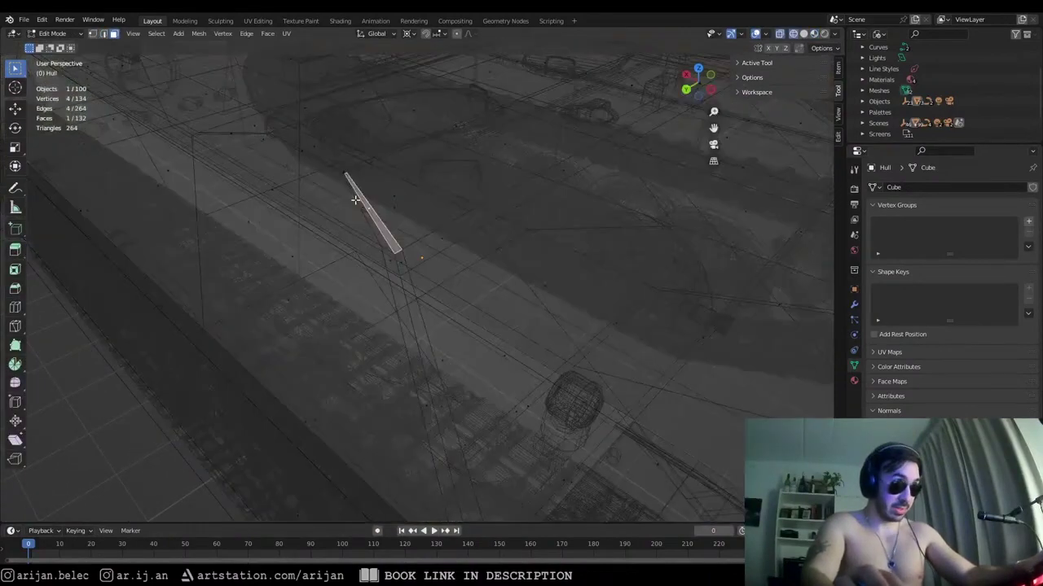
pyautogui.hotkey('shift', 'z')
pyautogui.hotkey('alt', 'z')
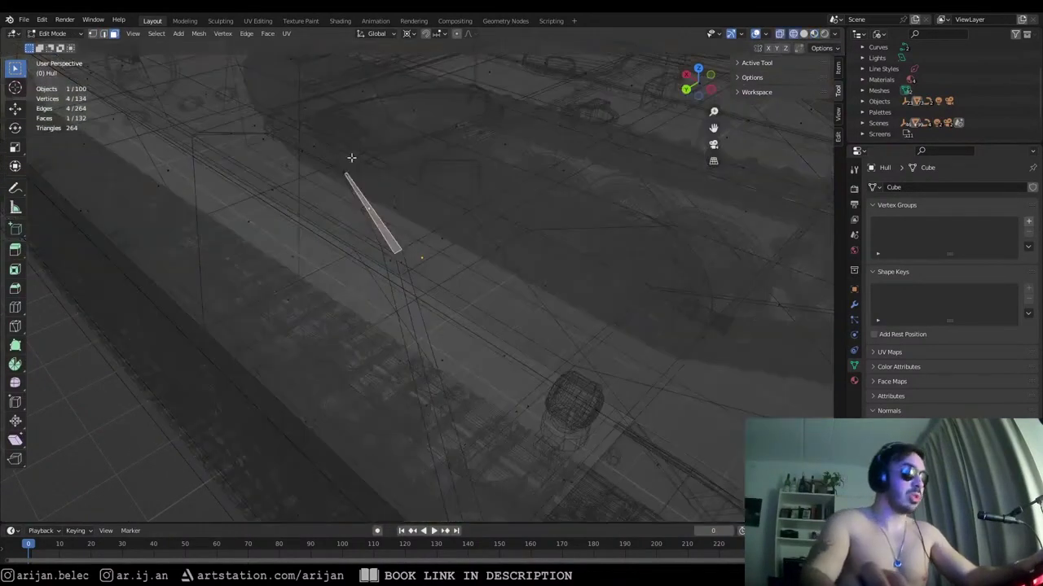
pyautogui.scroll(5, 354, 196)
pyautogui.hotkey('alt', 'z')
pyautogui.scroll(-5, 418, 263)
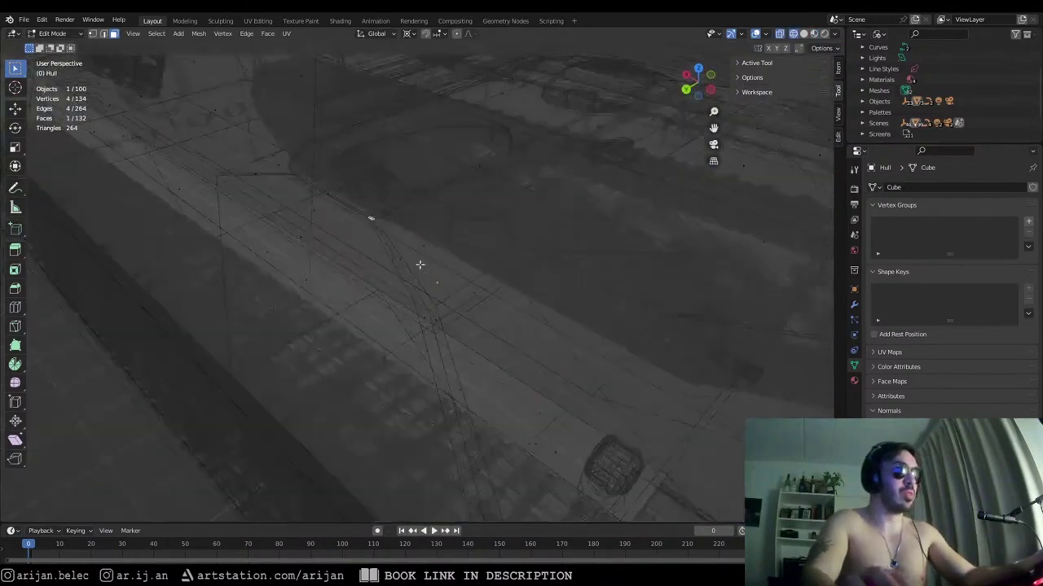
pyautogui.hotkey('alt', 'z')
# Step: Undo the supporting loop cuts added to the hull
pyautogui.hotkey('ctrl', 'z')
pyautogui.hotkey('ctrl', 'z')
pyautogui.hotkey('ctrl', 'z')
pyautogui.hotkey('ctrl', 'z')
pyautogui.hotkey('ctrl', 'z')
pyautogui.hotkey('ctrl', 'z')
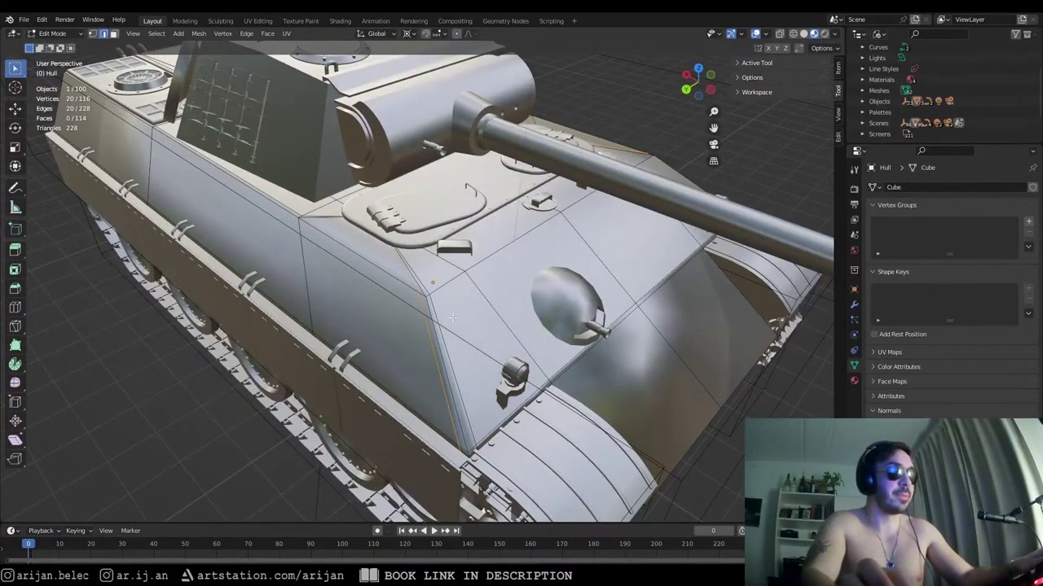
# Step: Select the six faces that make up the hull's sloped front plate
pyautogui.scroll(-1, 455, 322)
pyautogui.moveTo(456, 322); pyautogui.dragTo(430, 253, button='middle')
pyautogui.scroll(3, 393, 294)
pyautogui.press('3')
pyautogui.click(495, 306)
pyautogui.keyDown('shift'); pyautogui.click(422, 202); pyautogui.keyUp('shift')
pyautogui.keyDown('shift'); pyautogui.click(555, 194); pyautogui.keyUp('shift')
pyautogui.keyDown('shift'); pyautogui.click(517, 314); pyautogui.keyUp('shift')
pyautogui.keyDown('shift'); pyautogui.click(625, 286); pyautogui.keyUp('shift')
pyautogui.keyDown('shift'); pyautogui.click(664, 186); pyautogui.keyUp('shift')
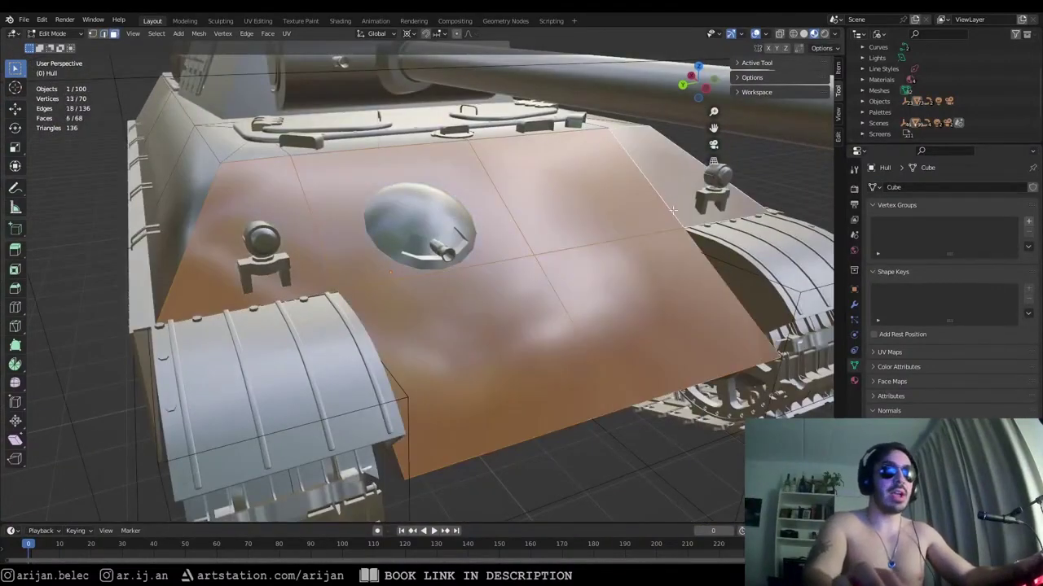
# Step: Try insetting the front plate's faces by about 0.046 m
pyautogui.moveTo(489, 147); pyautogui.dragTo(475, 165, button='middle')
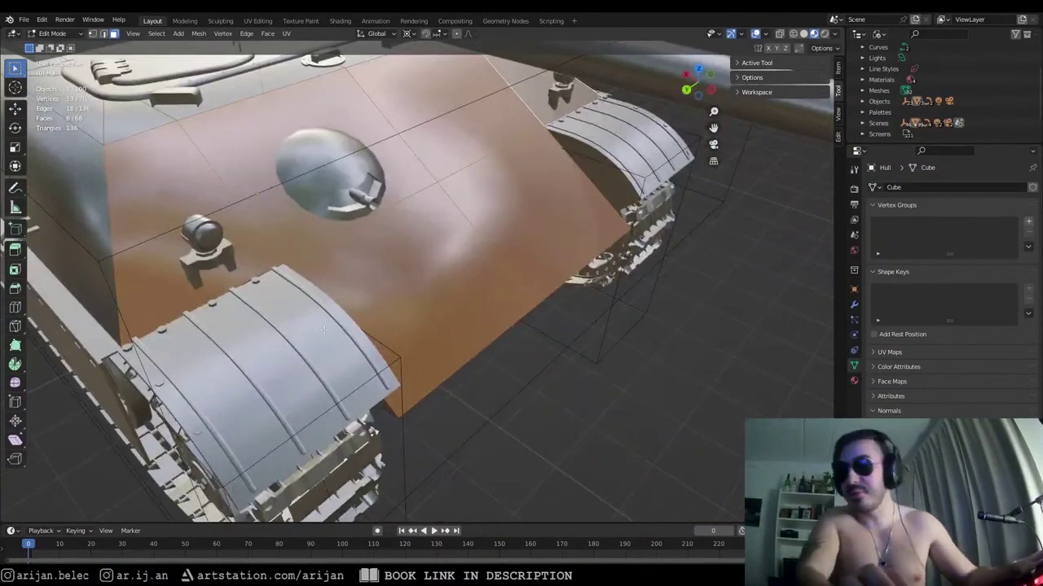
pyautogui.moveTo(317, 371); pyautogui.dragTo(112, 209, button='middle')
pyautogui.press('i')
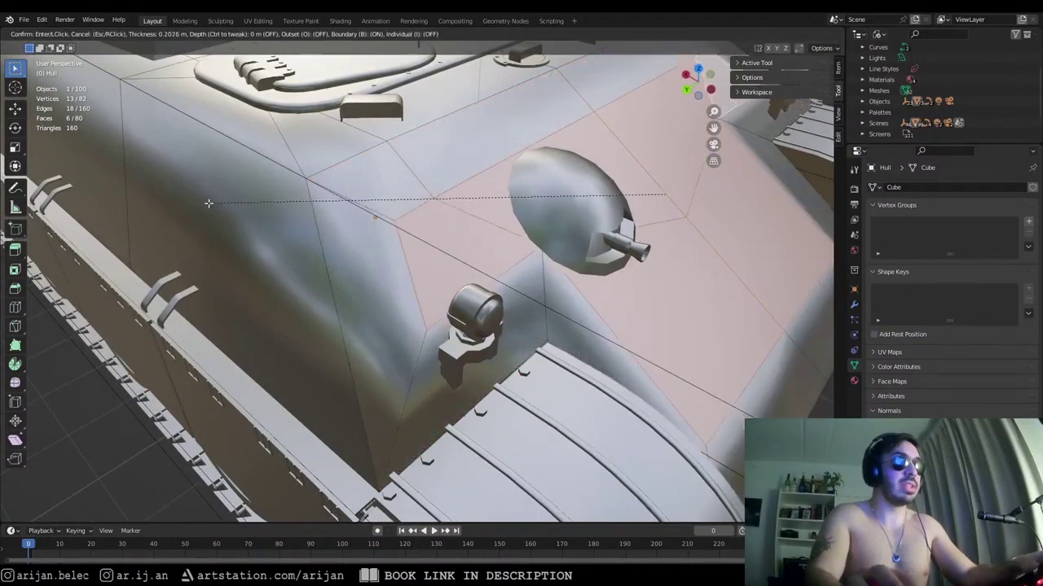
pyautogui.click(159, 219)
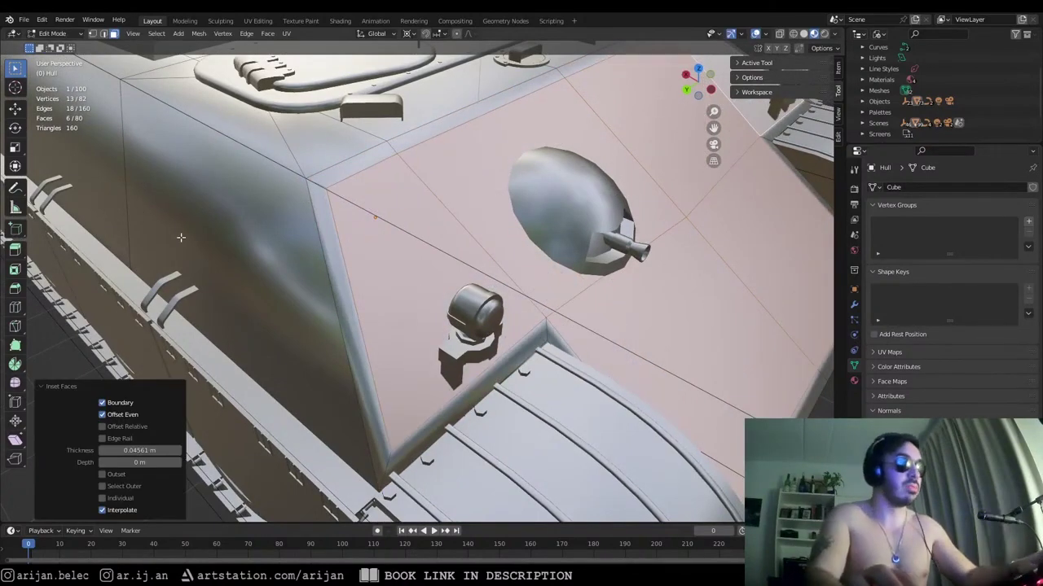
# Step: Inset the six front plate faces together by about 0.017 m
pyautogui.press('i')
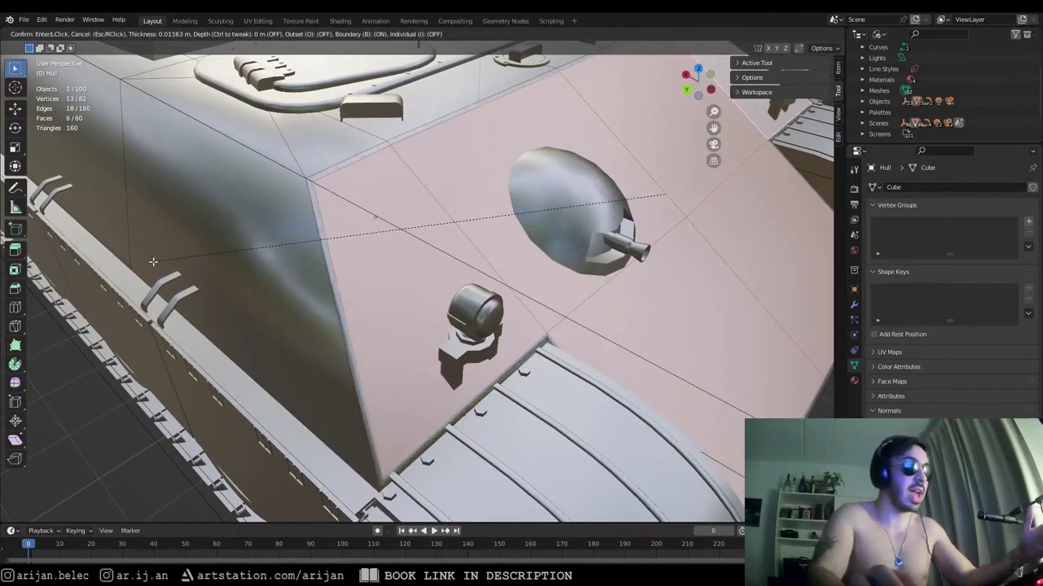
pyautogui.click(153, 262)
pyautogui.moveTo(289, 246); pyautogui.dragTo(328, 213, button='middle')
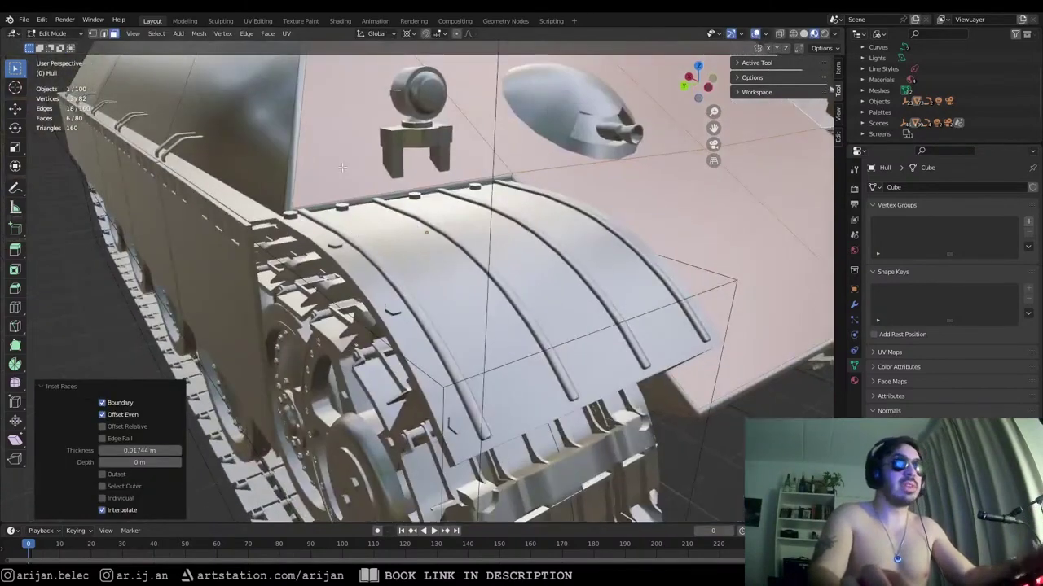
pyautogui.scroll(-2, 419, 238)
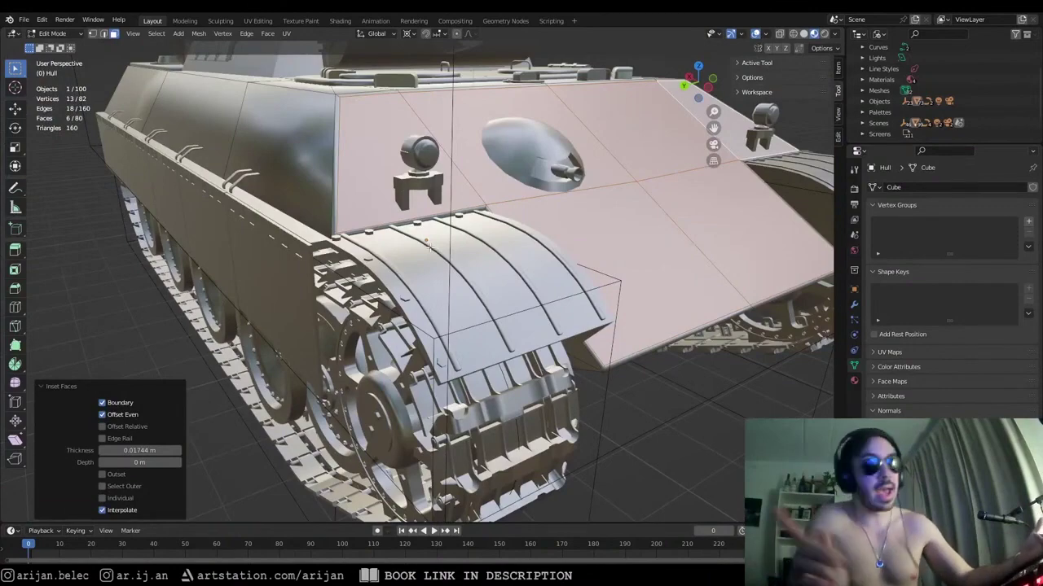
# Step: Select the faces of the hull's upper side plate and inset them slightly
pyautogui.moveTo(443, 132); pyautogui.dragTo(273, 202, button='middle')
pyautogui.click(272, 202)
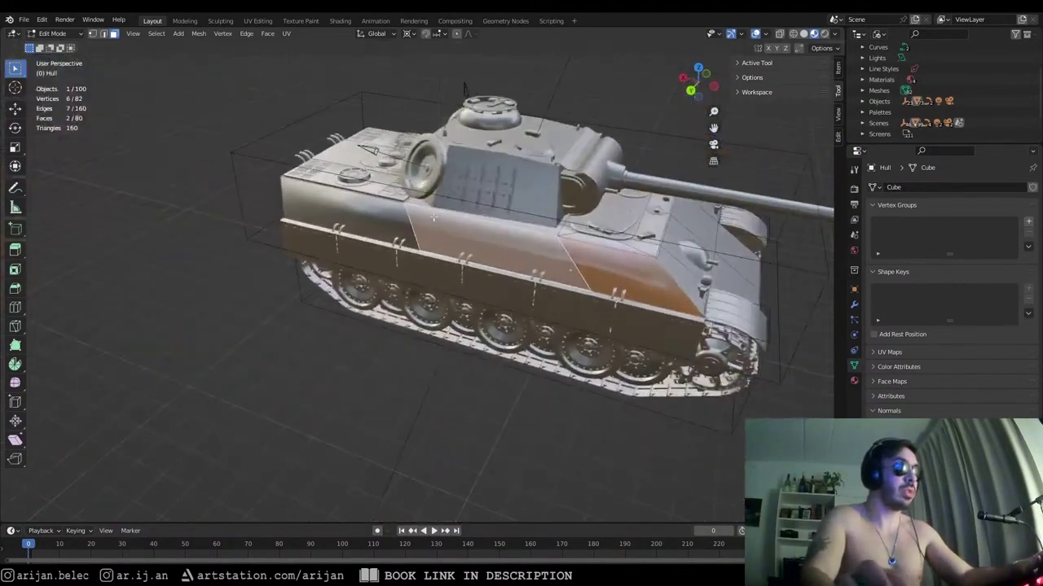
pyautogui.keyDown('shift'); pyautogui.moveTo(738, 248); pyautogui.dragTo(481, 244, button='middle'); pyautogui.keyUp('shift')
pyautogui.scroll(9, 481, 240)
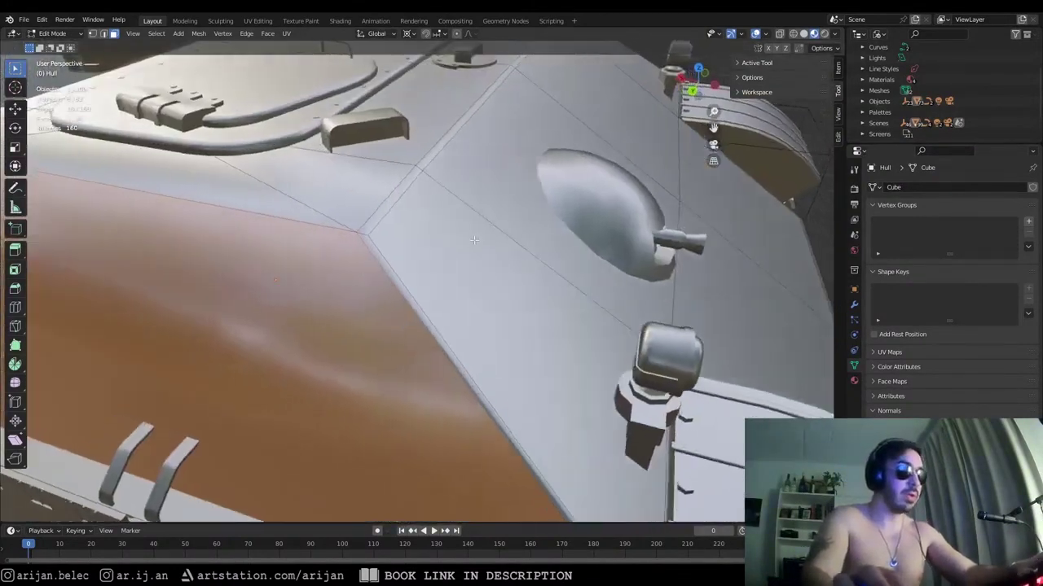
pyautogui.press('i')
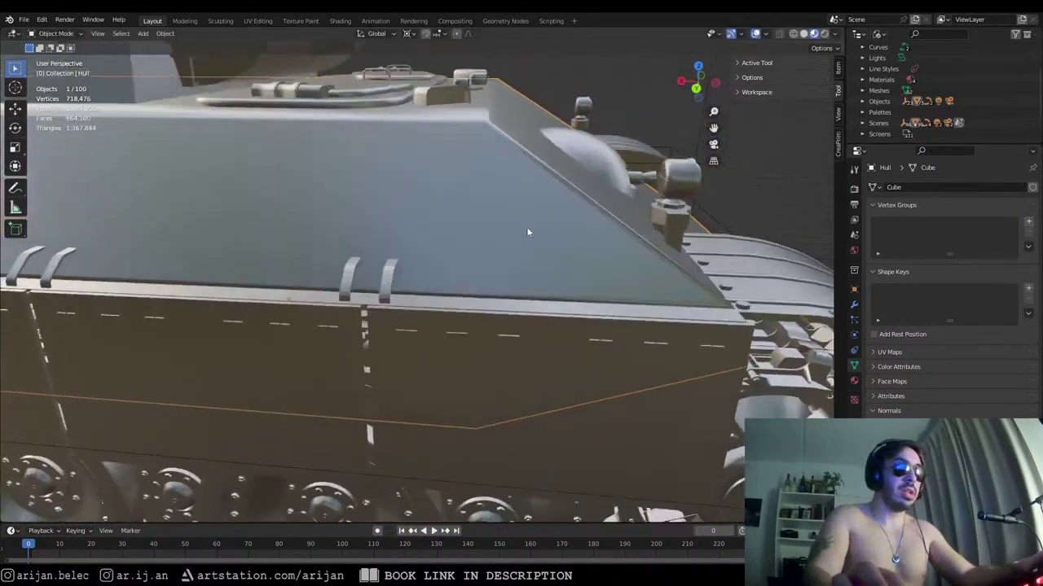
# Step: Select the faces that make up the hull's flat top deck, including those hidden beneath the hatches and turret
pyautogui.scroll(5, 526, 226)
pyautogui.moveTo(516, 241)
pyautogui.mouseDown(button='middle')
pyautogui.moveTo(342, 251)
pyautogui.moveTo(344, 266)
pyautogui.moveTo(402, 268)
pyautogui.moveTo(395, 292)
pyautogui.moveTo(350, 285)
pyautogui.moveTo(367, 292)
pyautogui.mouseUp(button='middle')
pyautogui.scroll(-3, 373, 246)
pyautogui.scroll(5, 346, 266)
pyautogui.keyDown('shift'); pyautogui.click(345, 273); pyautogui.keyUp('shift')
pyautogui.scroll(-3, 345, 273)
pyautogui.hotkey('shift', 'z')
pyautogui.hotkey('shift', 'z')
pyautogui.hotkey('shift', 'z')
pyautogui.scroll(-5, 486, 301)
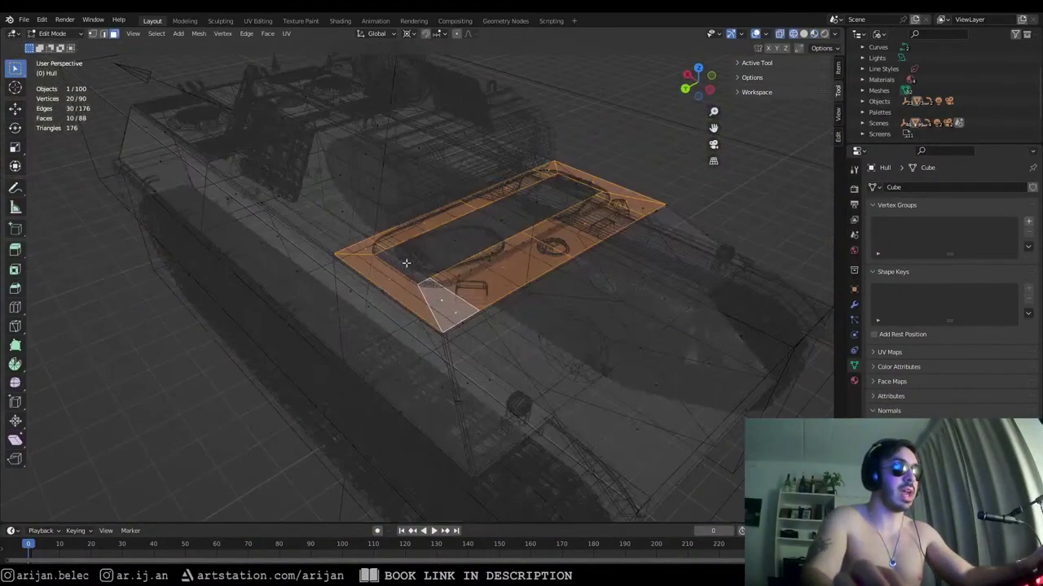
pyautogui.moveTo(405, 263); pyautogui.dragTo(434, 261, button='middle')
pyautogui.keyDown('shift'); pyautogui.click(305, 226); pyautogui.keyUp('shift')
pyautogui.moveTo(305, 226); pyautogui.dragTo(393, 225, button='middle')
pyautogui.scroll(-4, 393, 225)
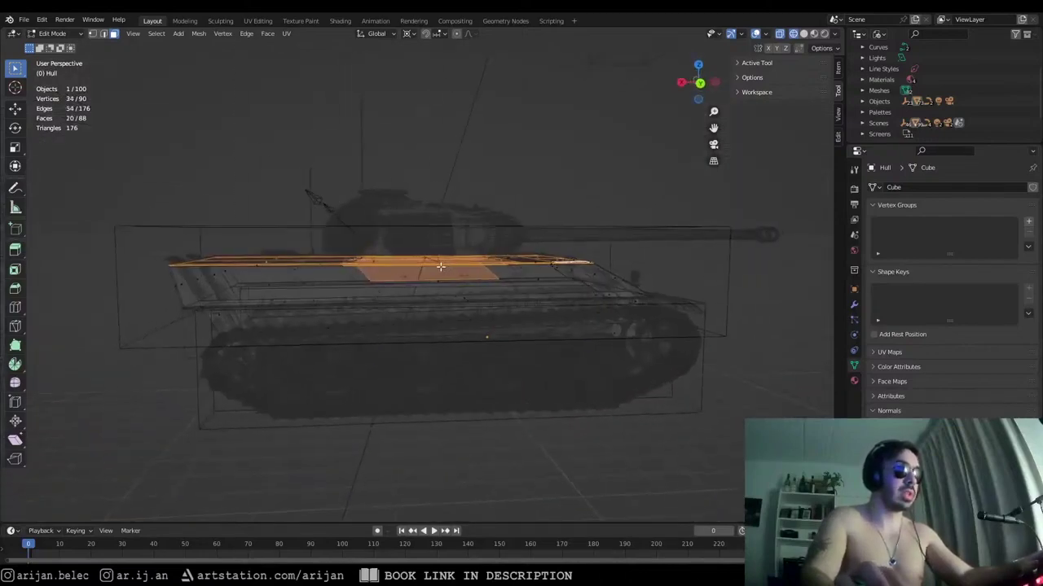
# Step: Inset the top deck's selected faces together by about 0.014 m
pyautogui.moveTo(364, 315)
pyautogui.mouseDown(button='middle')
pyautogui.moveTo(371, 371)
pyautogui.moveTo(285, 350)
pyautogui.mouseUp(button='middle')
pyautogui.hotkey('shift', 'z')
pyautogui.scroll(6, 423, 326)
pyautogui.moveTo(570, 403)
pyautogui.keyDown('shift'); pyautogui.mouseDown(button='middle')
pyautogui.moveTo(466, 351)
pyautogui.moveTo(469, 325)
pyautogui.moveTo(486, 343)
pyautogui.moveTo(495, 321)
pyautogui.mouseUp(button='middle'); pyautogui.keyUp('shift')
pyautogui.hotkey('alt', 'z')
pyautogui.hotkey('alt', 'z')
pyautogui.scroll(5, 522, 403)
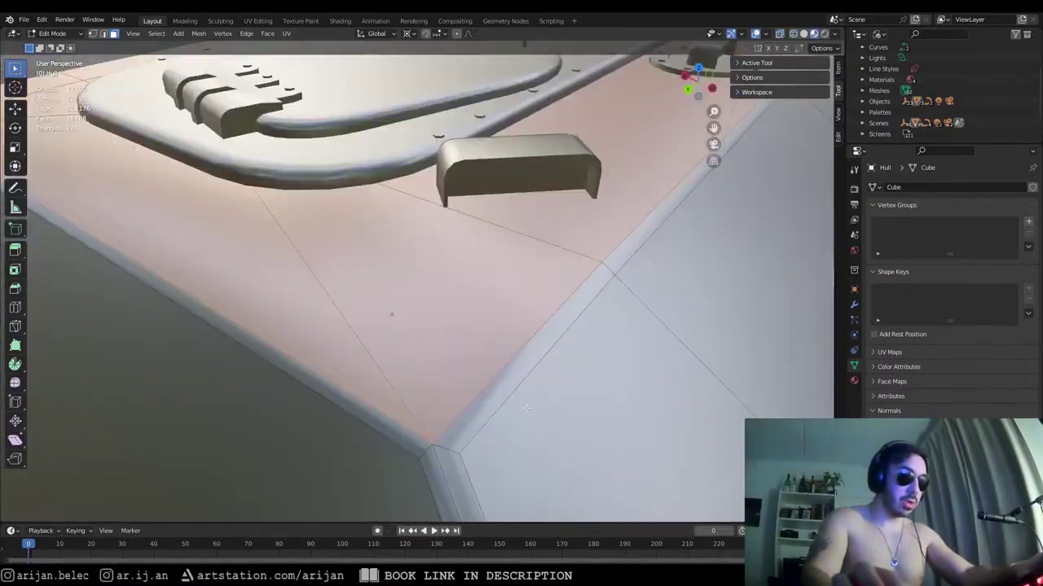
pyautogui.press('i')
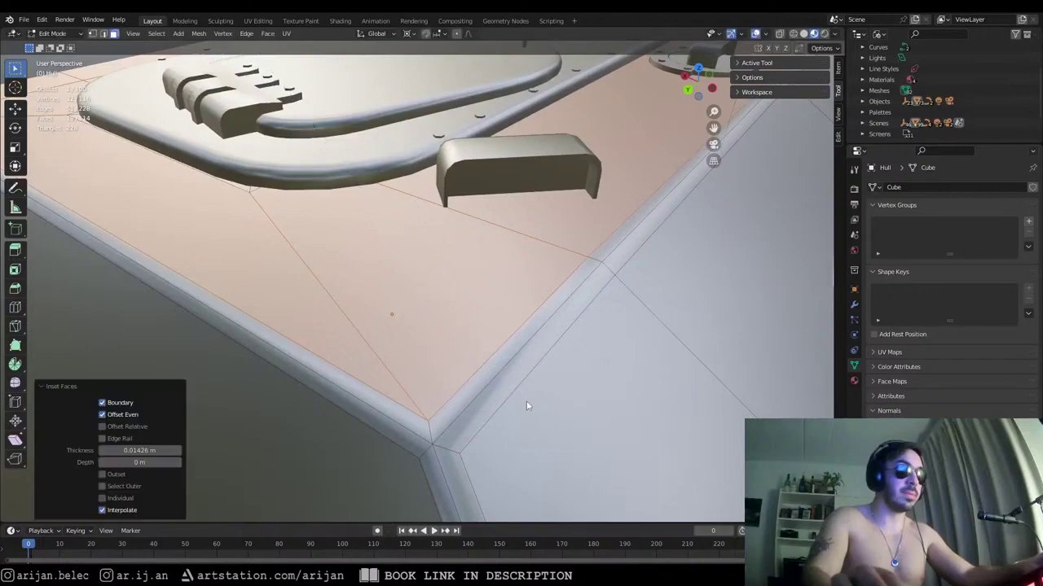
# Step: Examine the shading of the hull's top deck, front plate and side plates from several angles, with and without the mesh edges
pyautogui.press('Tab')
pyautogui.scroll(-7, 527, 405)
pyautogui.moveTo(526, 406); pyautogui.dragTo(472, 284, button='middle')
pyautogui.scroll(4, 490, 353)
pyautogui.scroll(-4, 351, 205)
pyautogui.scroll(6, 292, 249)
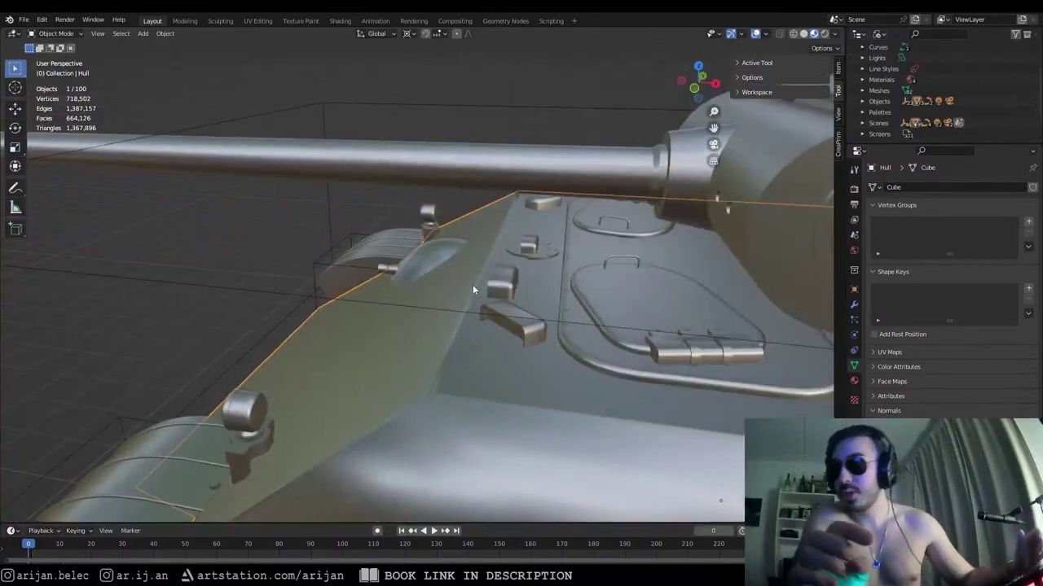
pyautogui.moveTo(523, 302); pyautogui.dragTo(441, 260, button='middle')
pyautogui.scroll(-5, 495, 299)
pyautogui.press('Tab')
pyautogui.scroll(4, 282, 263)
pyautogui.scroll(-5, 539, 264)
pyautogui.scroll(4, 583, 272)
pyautogui.press('Tab')
pyautogui.scroll(-4, 448, 285)
pyautogui.scroll(-3, 410, 303)
pyautogui.scroll(2, 407, 255)
# Step: Select the two faces of the hull's lower front plate and inset them together by about 0.012 m
pyautogui.press('Tab')
pyautogui.scroll(2, 326, 306)
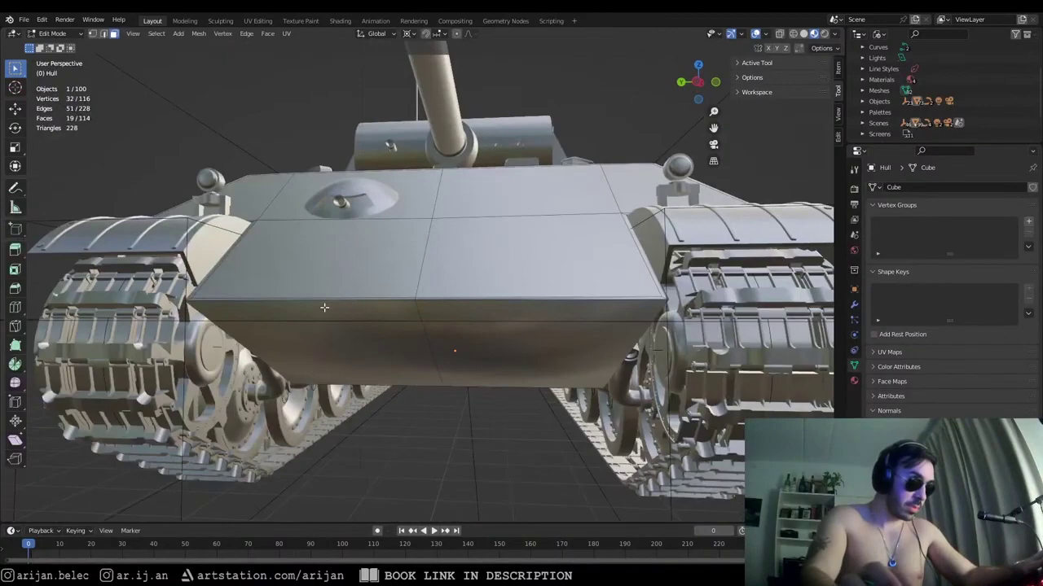
pyautogui.keyDown('shift'); pyautogui.click(449, 329); pyautogui.keyUp('shift')
pyautogui.moveTo(449, 329); pyautogui.dragTo(586, 359, button='middle')
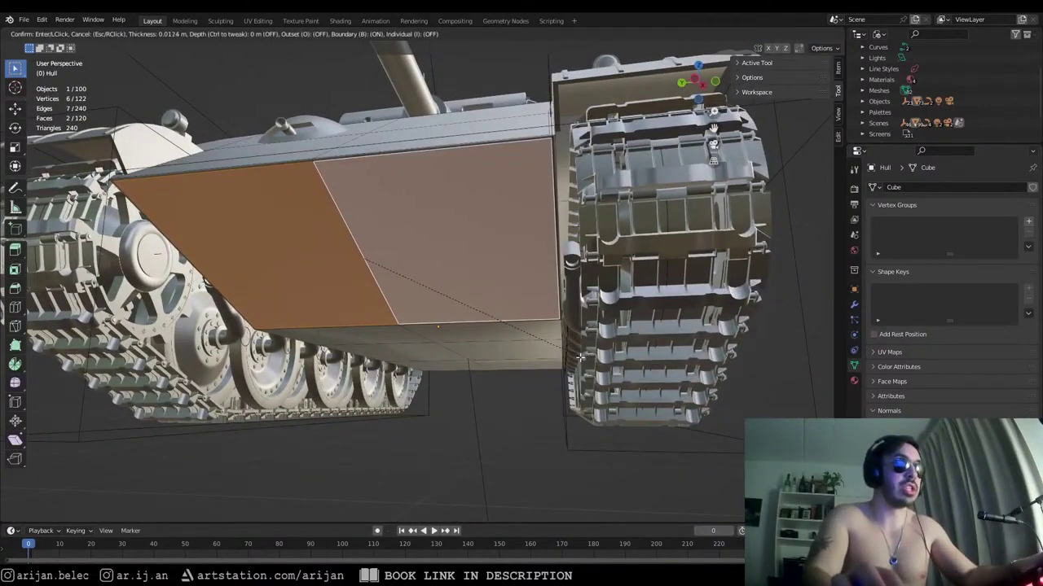
pyautogui.click(580, 358)
# Step: Check the lower front plate's shading and select the faces of the hull's rear plate
pyautogui.moveTo(395, 233); pyautogui.dragTo(461, 272, button='middle')
pyautogui.press('Tab')
pyautogui.moveTo(57, 299); pyautogui.dragTo(319, 283, button='middle')
pyautogui.scroll(-2, 320, 282)
pyautogui.scroll(2, 322, 284)
pyautogui.press('Tab')
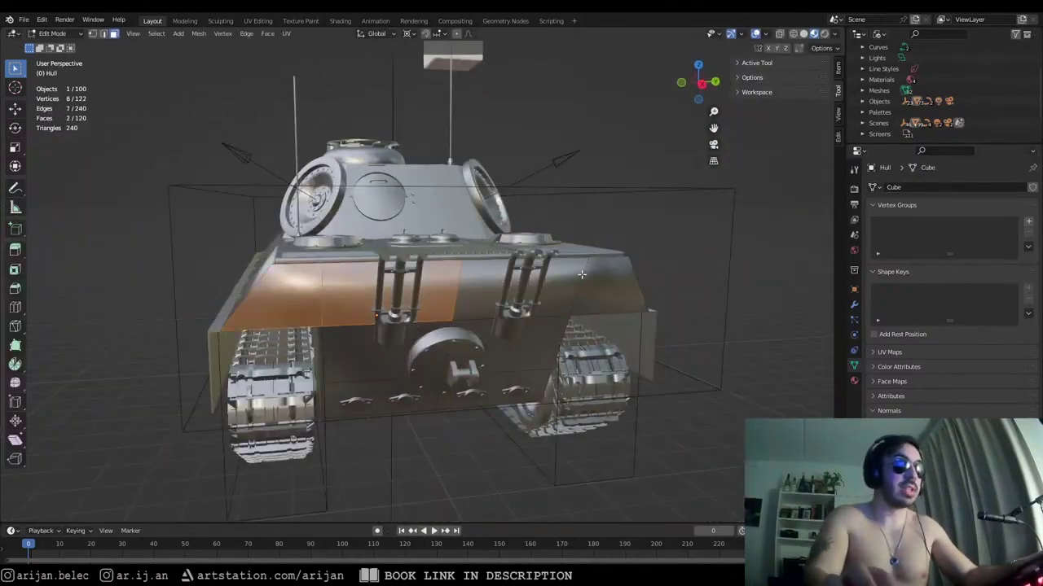
pyautogui.moveTo(602, 296); pyautogui.dragTo(453, 299, button='middle')
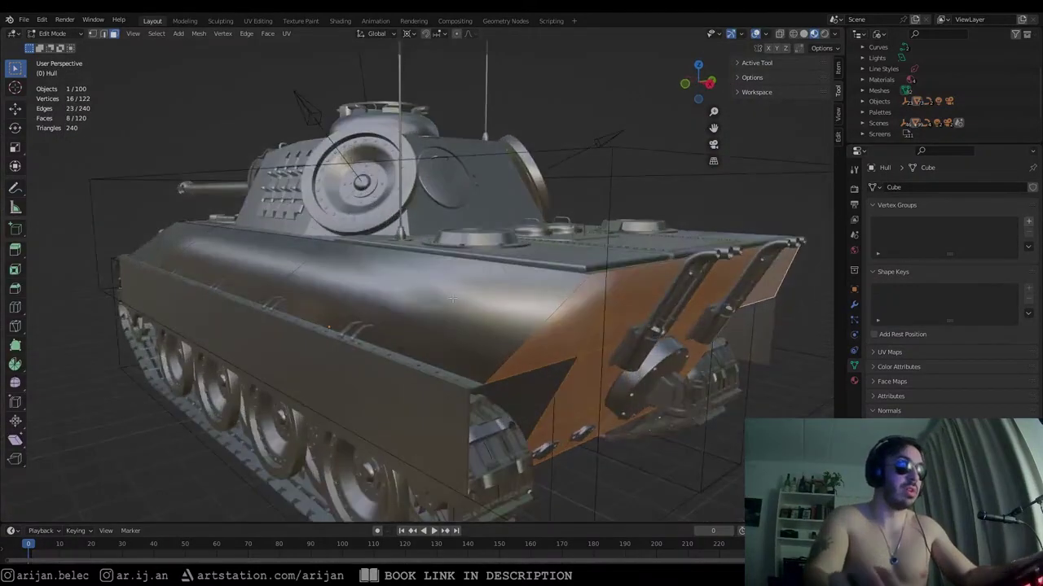